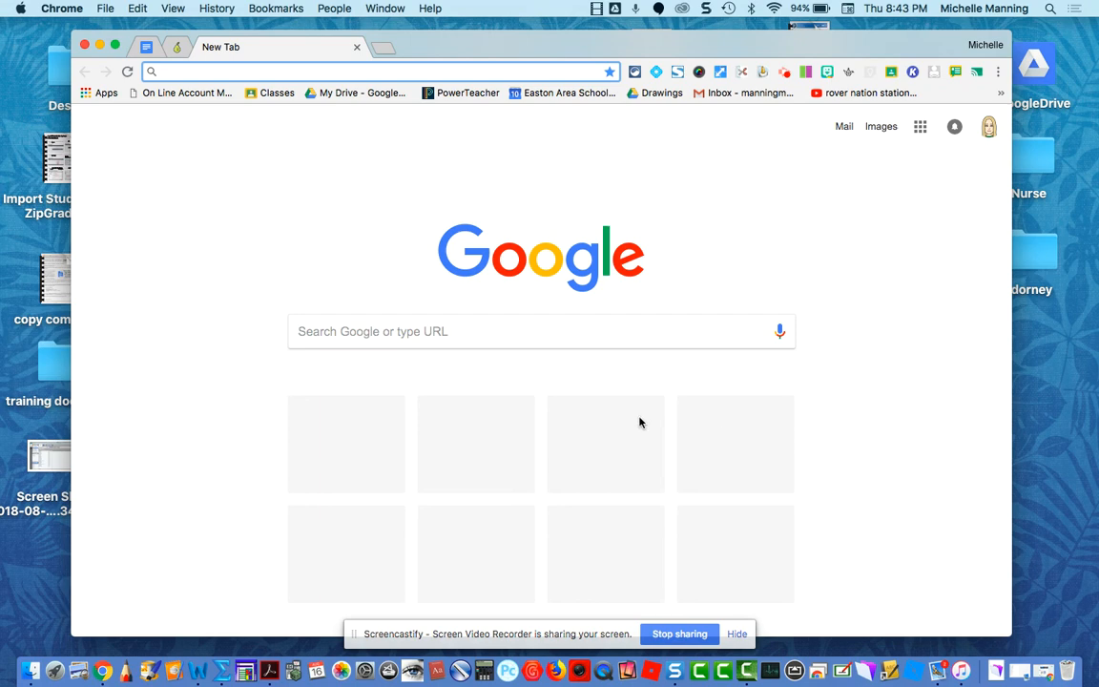
Step: Switch to Word, create a blank Word Document, and enter the line "This is some sample text"
click(200, 672)
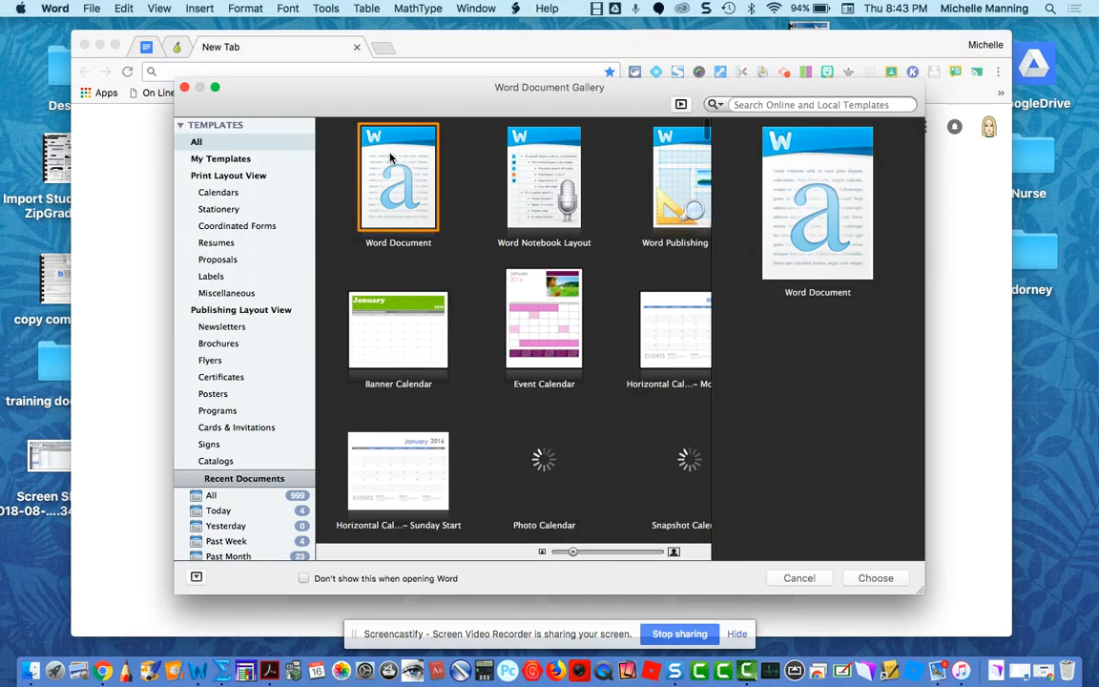
double_click(387, 172)
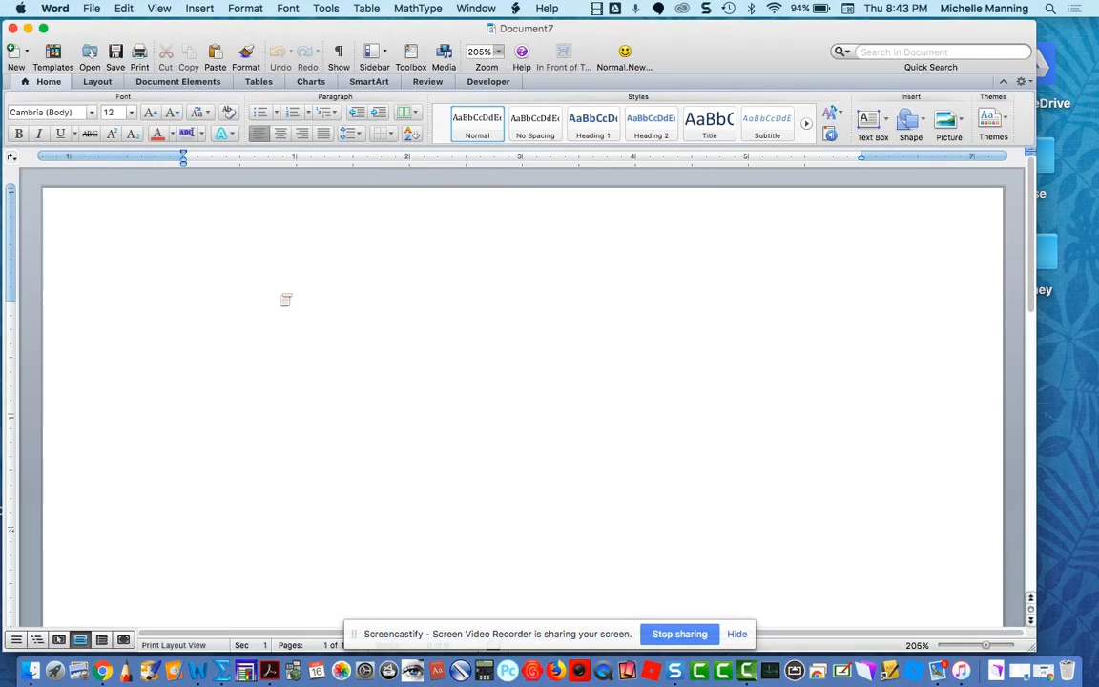
text(This is some s)
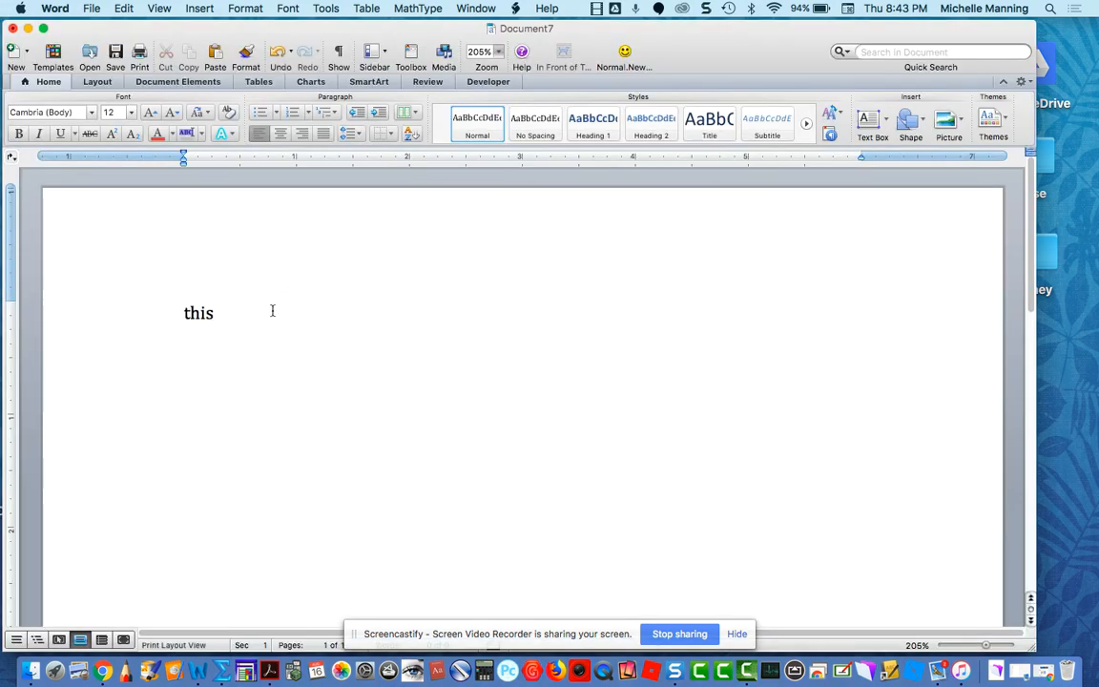
text(ample text)
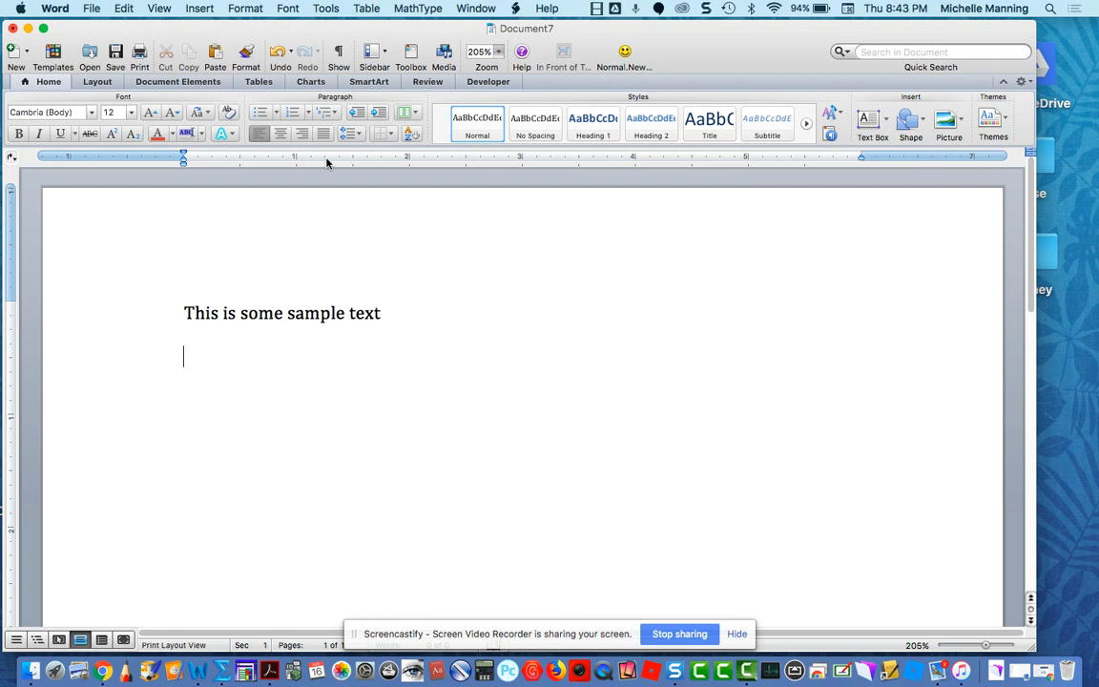
Step: Insert a text box about 1.7 inches wide across the sample sentence, containing "Here is my text box"
click(201, 9)
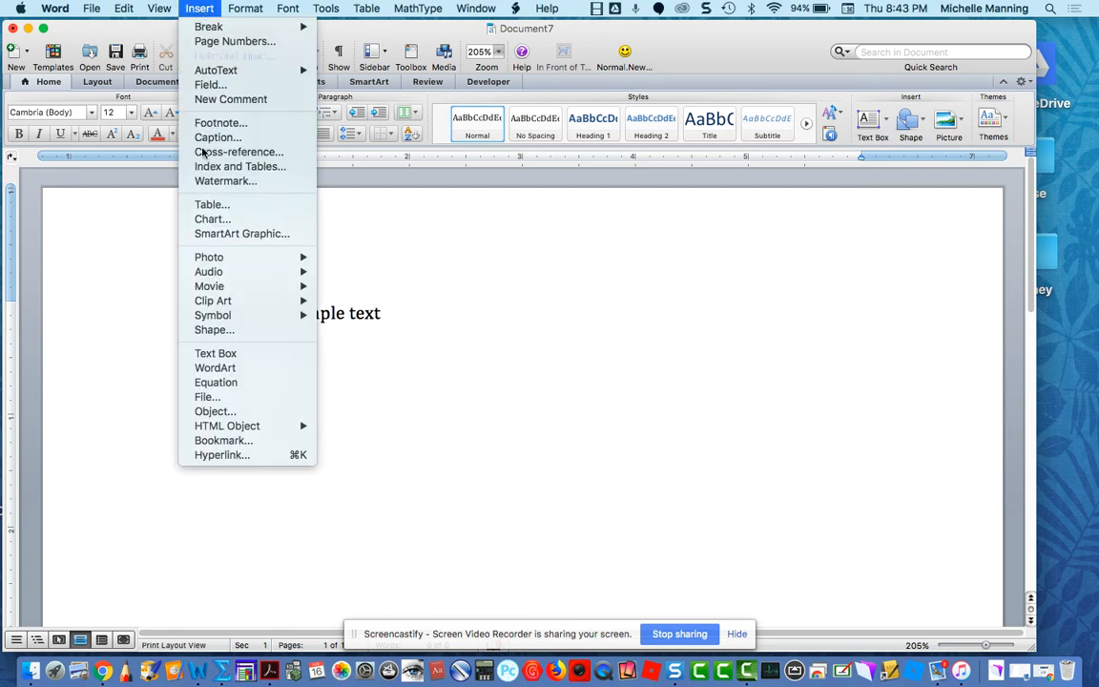
click(220, 354)
drag(271, 251, 460, 405)
text(Here is my text box)
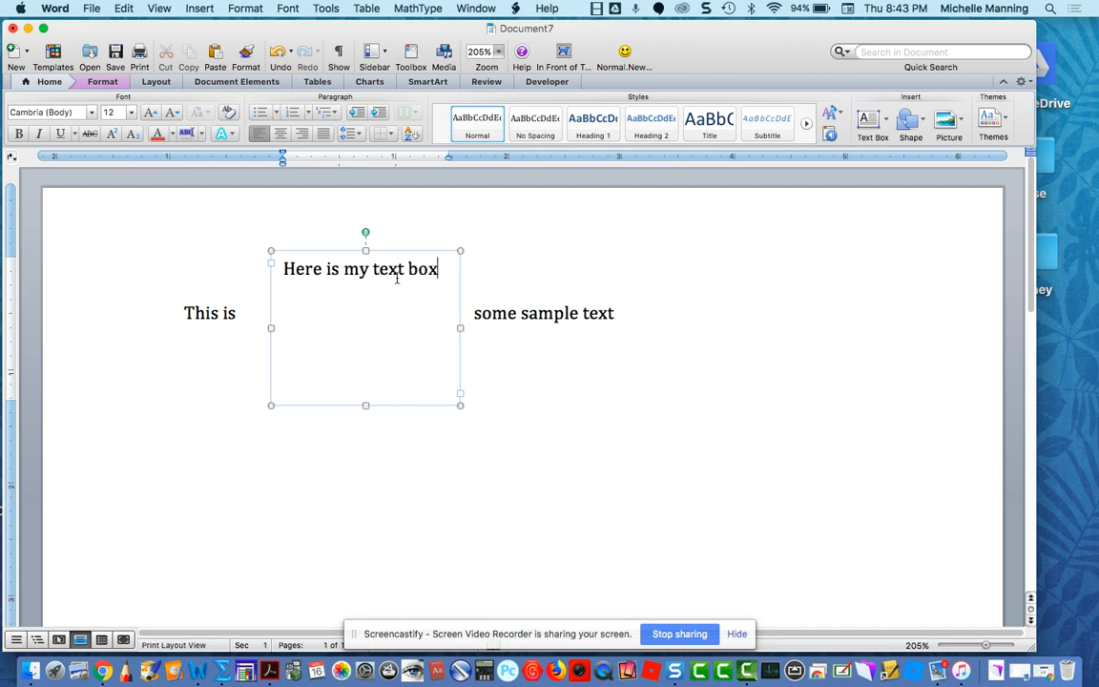
Step: Format the text inside the text box in red at font size 26
triple_click(397, 272)
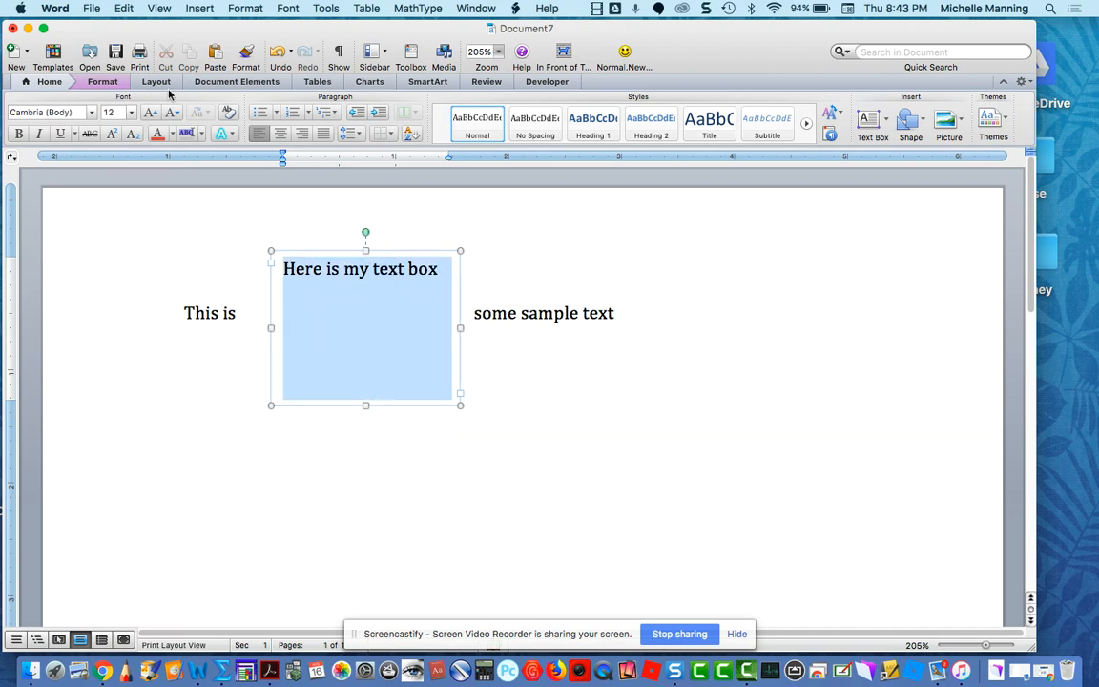
click(157, 135)
click(130, 112)
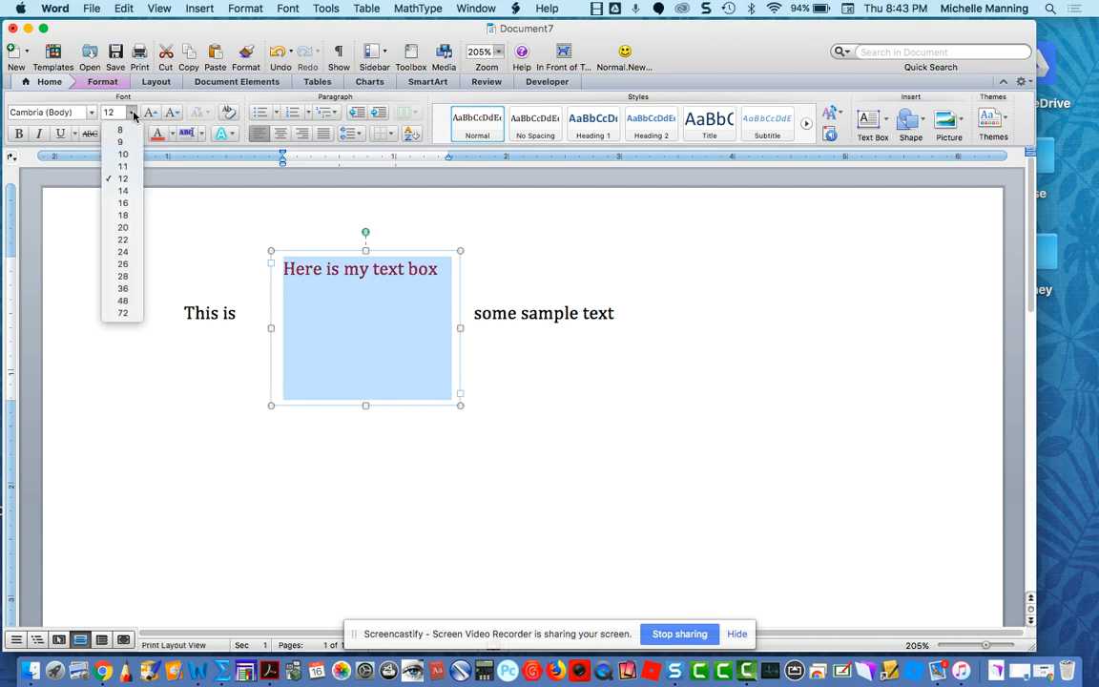
click(127, 266)
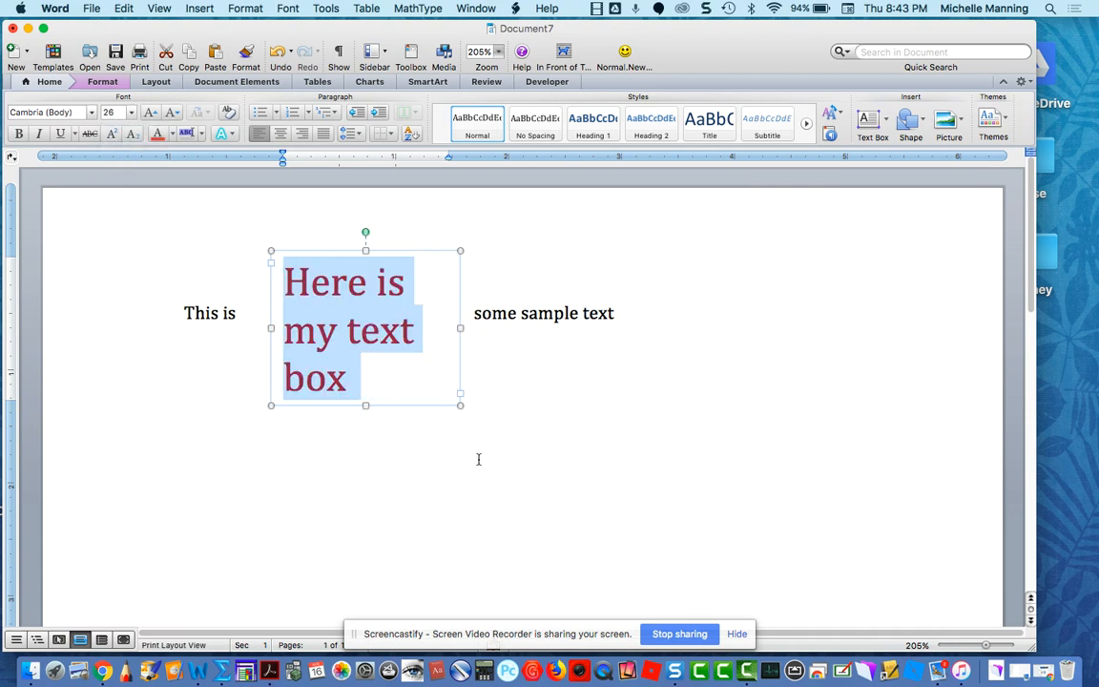
click(433, 416)
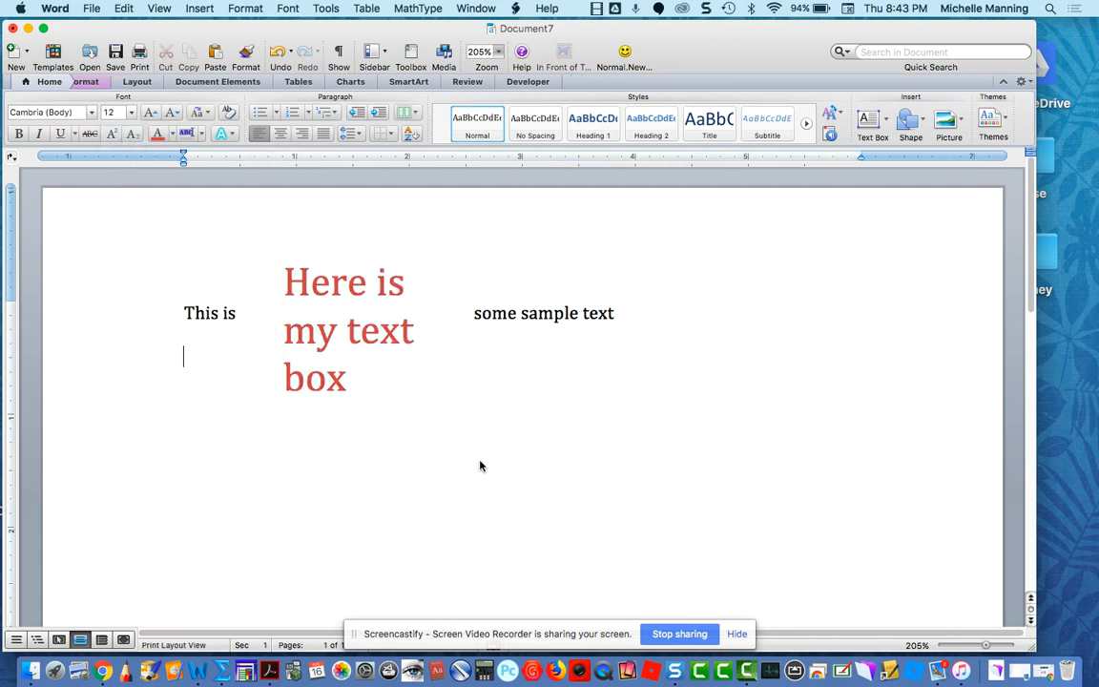
Step: Set the text box's wrapping style to In front of text and move it over the end of the sample sentence
click(369, 346)
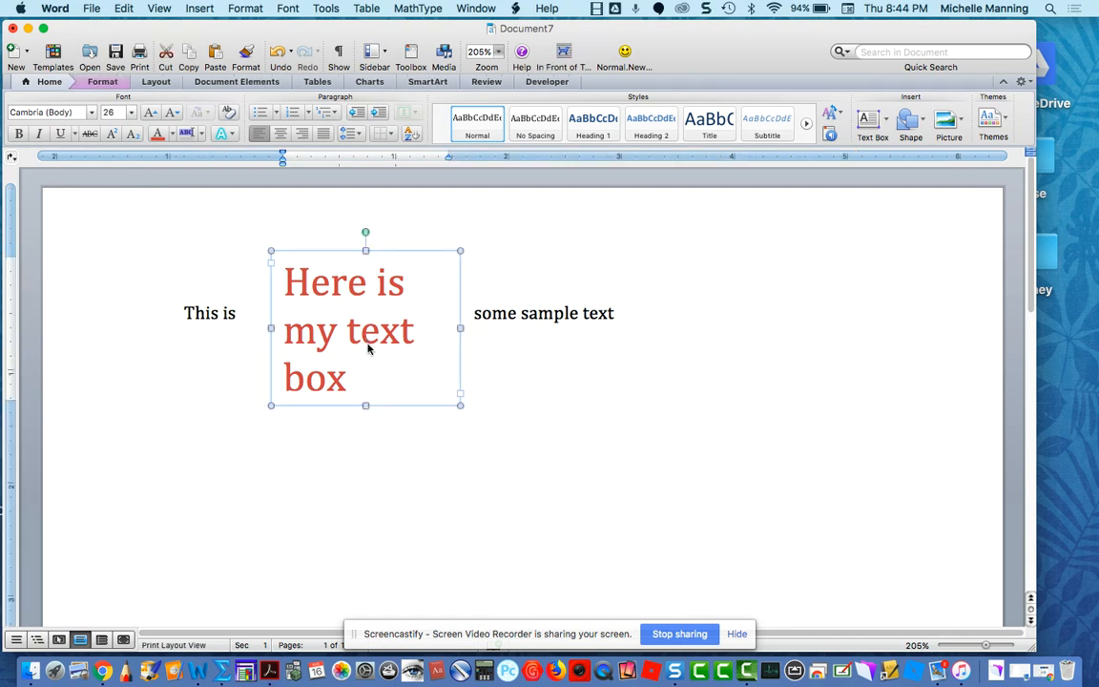
right_click(368, 349)
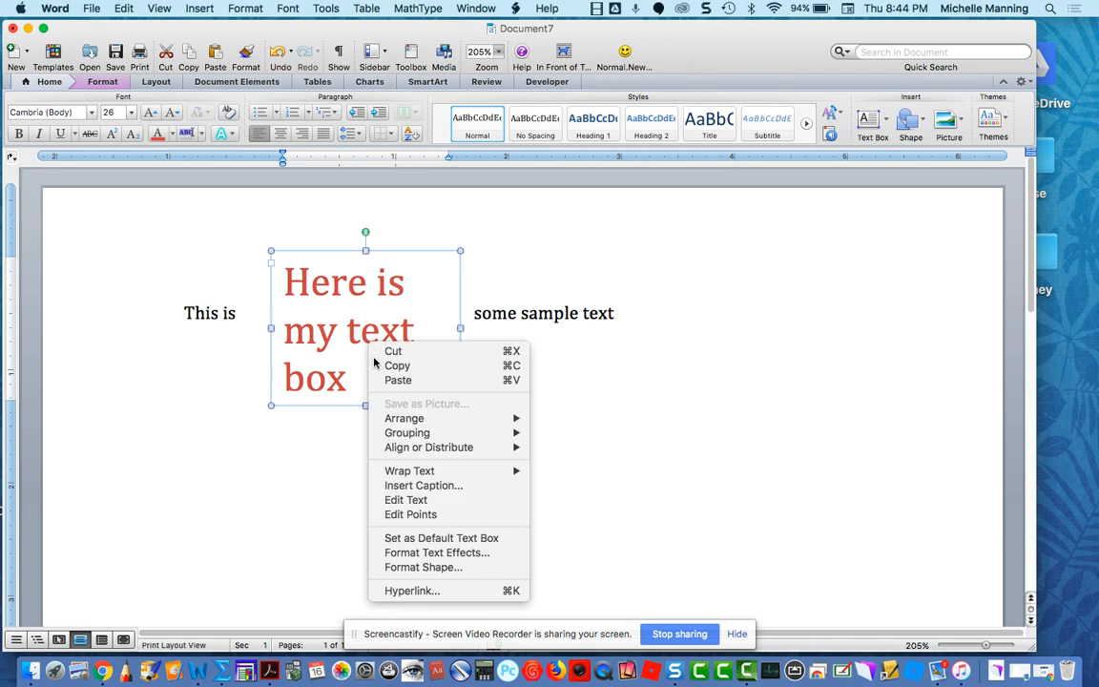
click(426, 570)
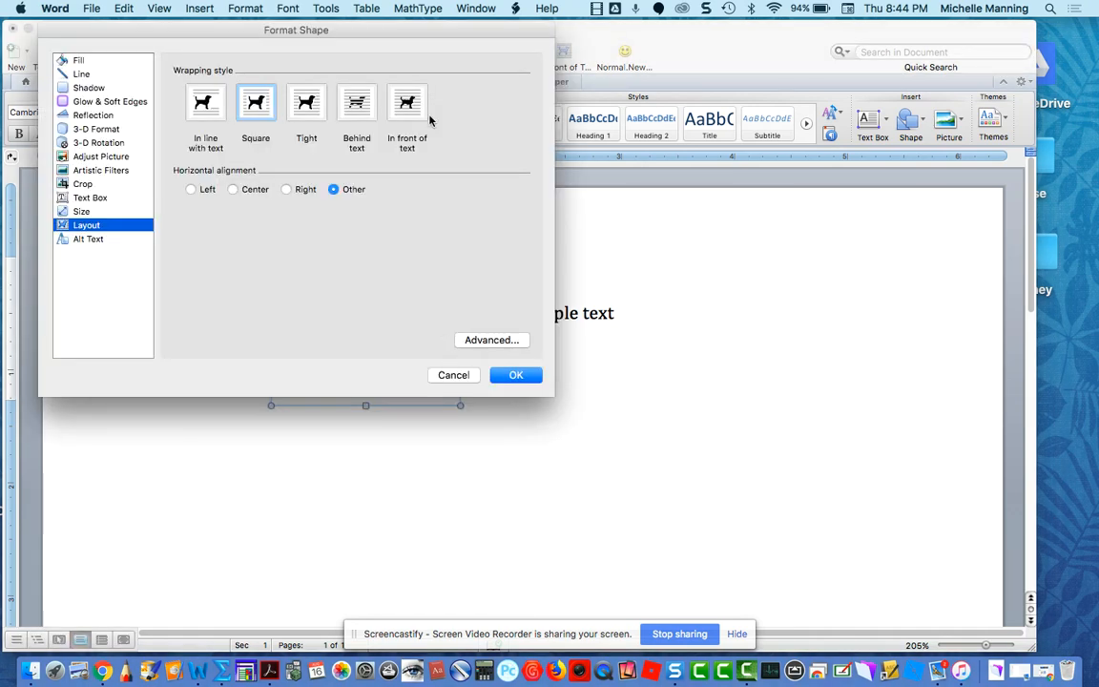
click(408, 107)
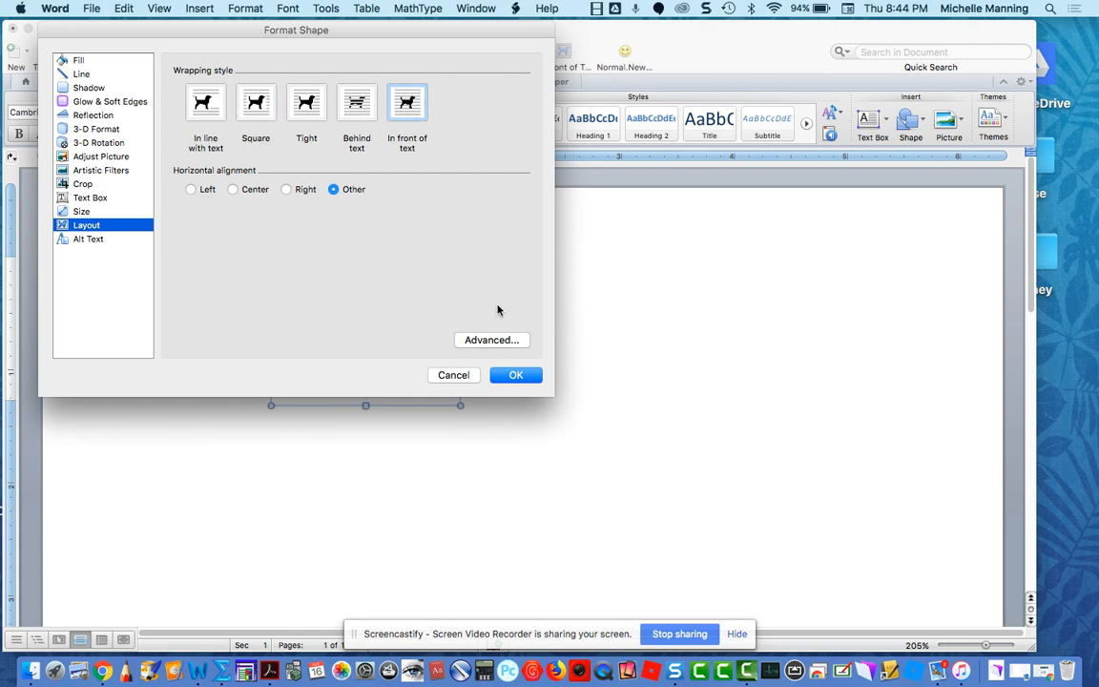
click(497, 375)
drag(416, 331, 444, 302)
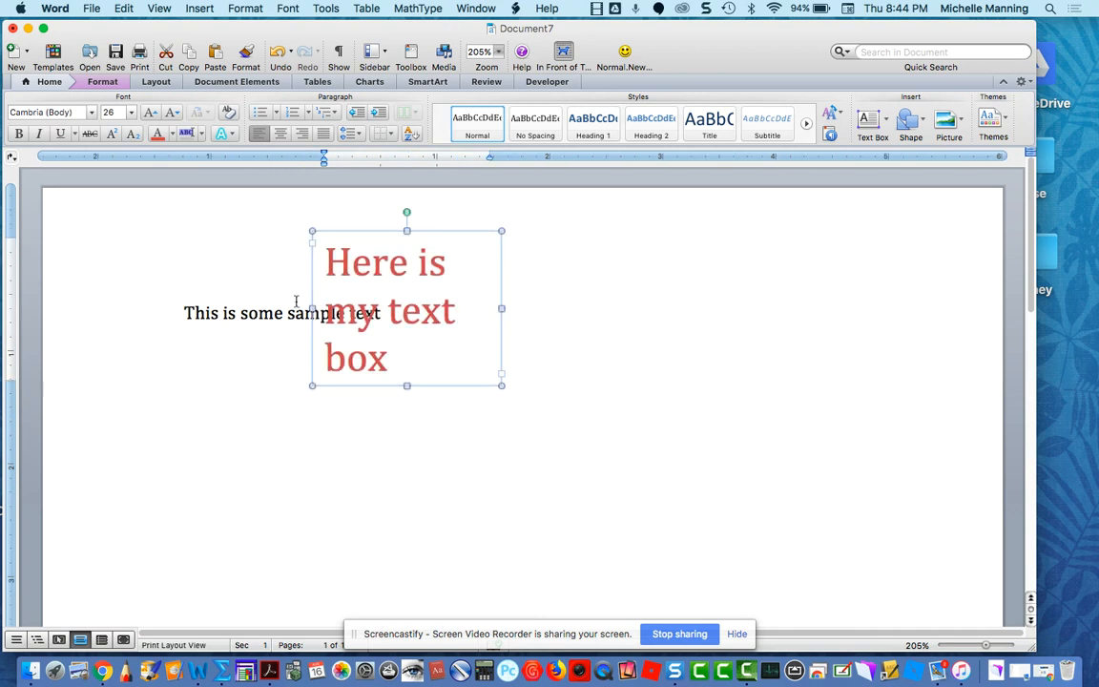
click(214, 385)
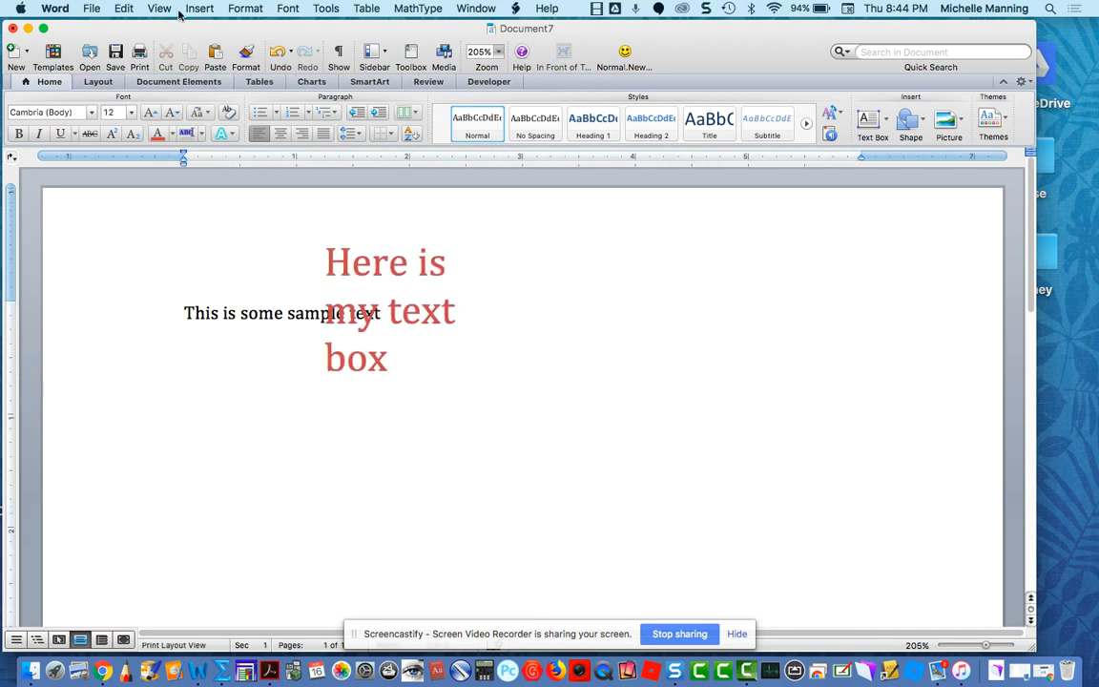
Step: Insert the brown rabbit clip art from the media browser below the sample sentence and close the browser
click(196, 9)
mouse_move(190, 259)
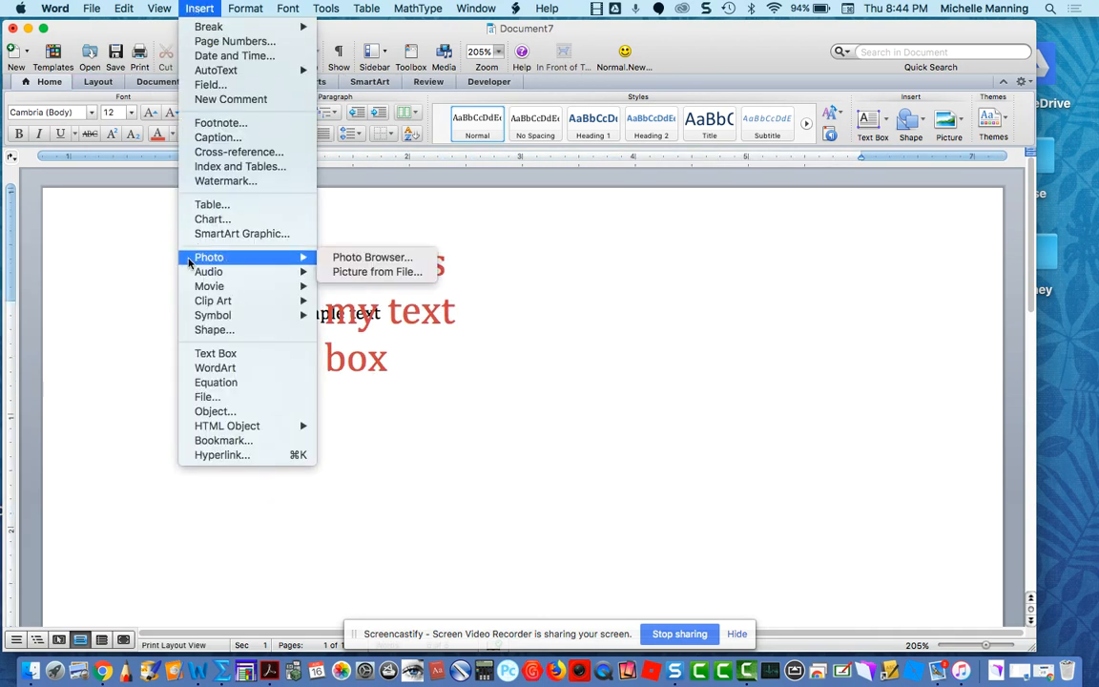
click(346, 265)
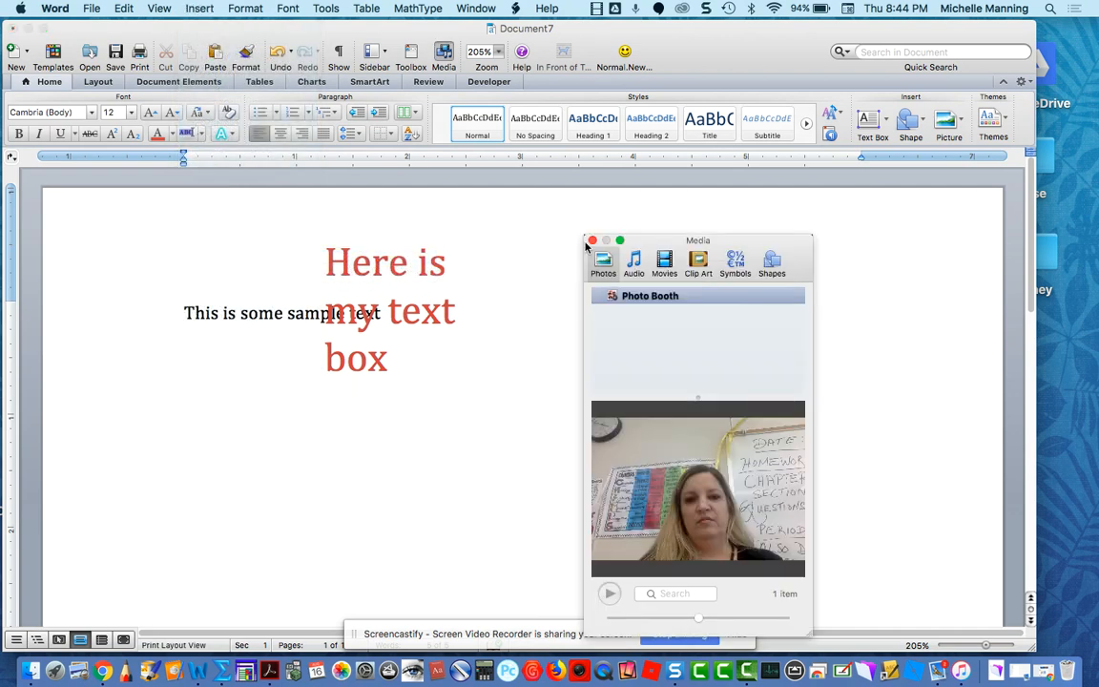
click(697, 265)
drag(601, 361, 362, 455)
click(591, 239)
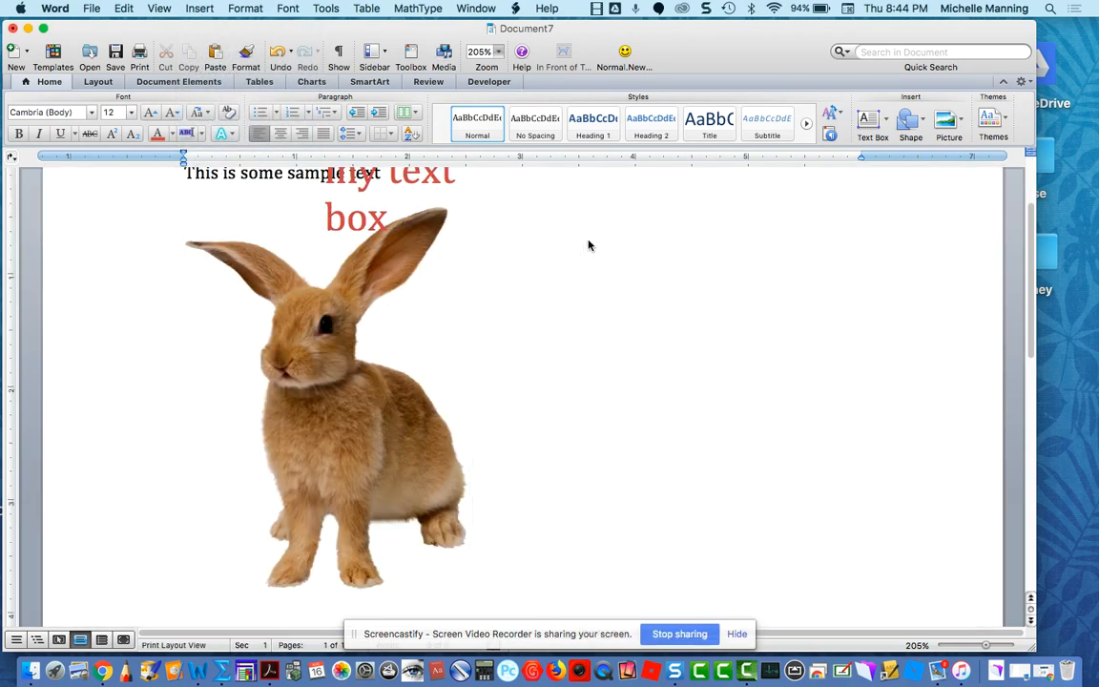
Step: Shrink the rabbit picture and set its wrapping style to In front of text
click(355, 371)
drag(468, 205, 345, 373)
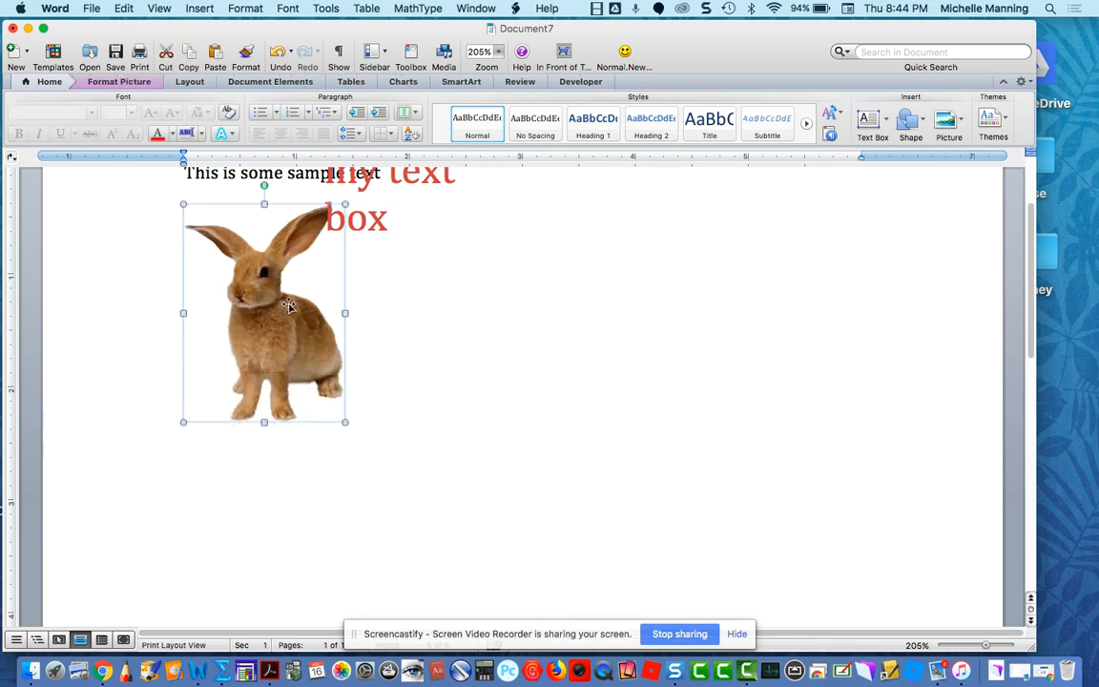
right_click(289, 305)
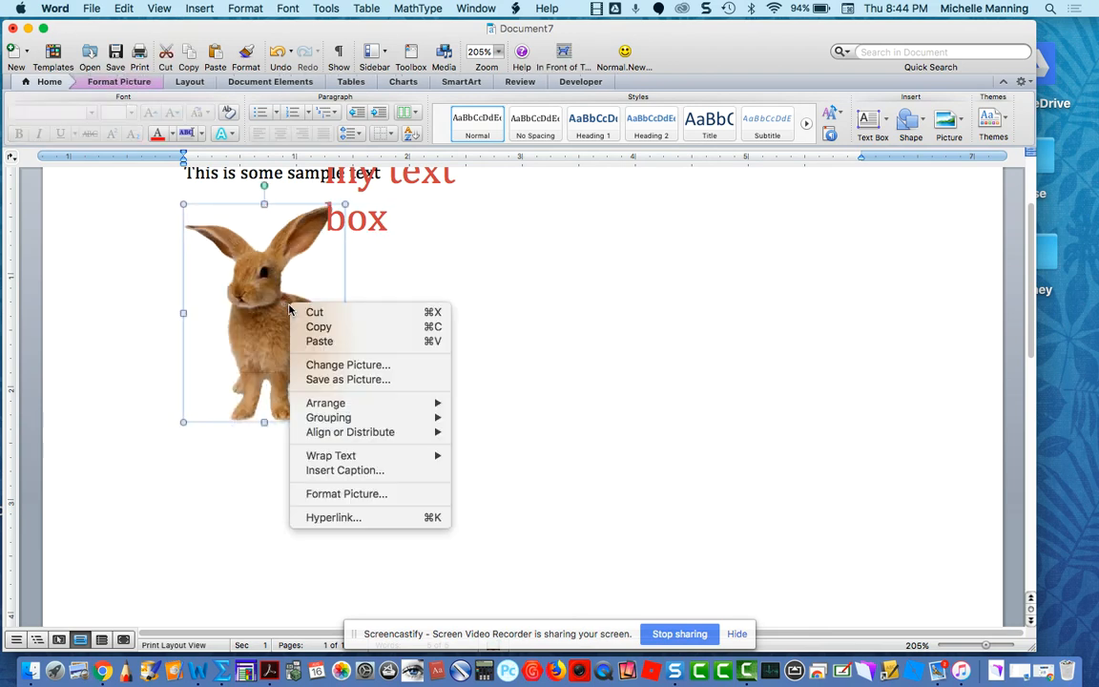
click(346, 493)
click(410, 105)
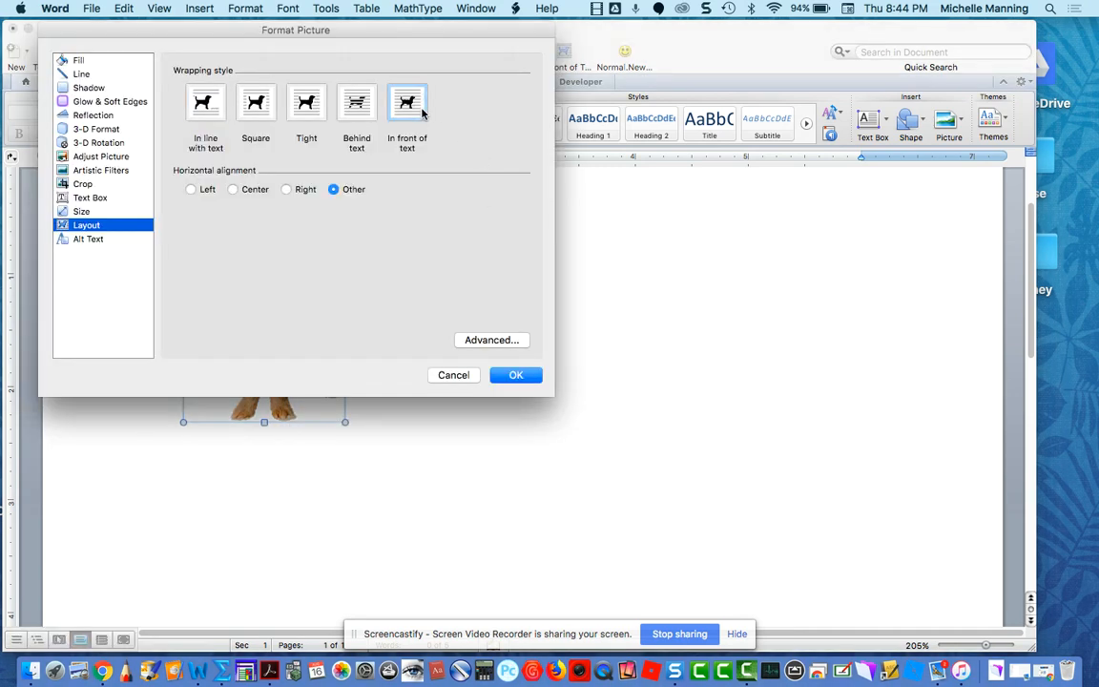
click(516, 376)
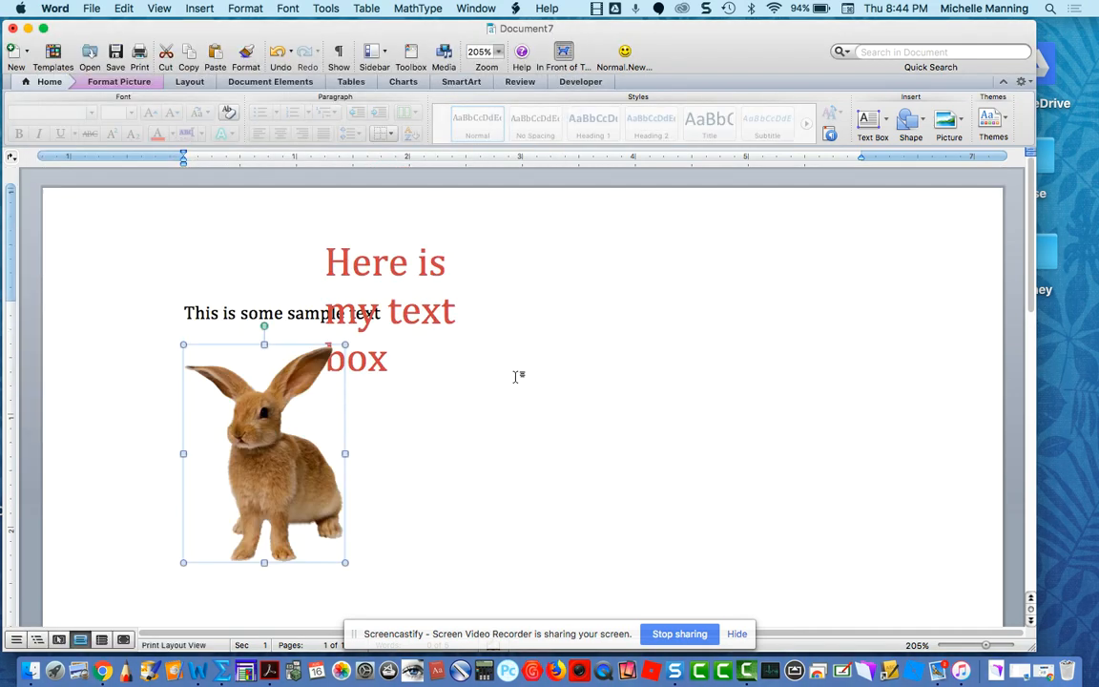
Step: Reduce the rabbit picture further and move it over the beginning of the sample sentence, beside the text box
drag(345, 344, 308, 396)
drag(253, 465, 224, 299)
click(565, 423)
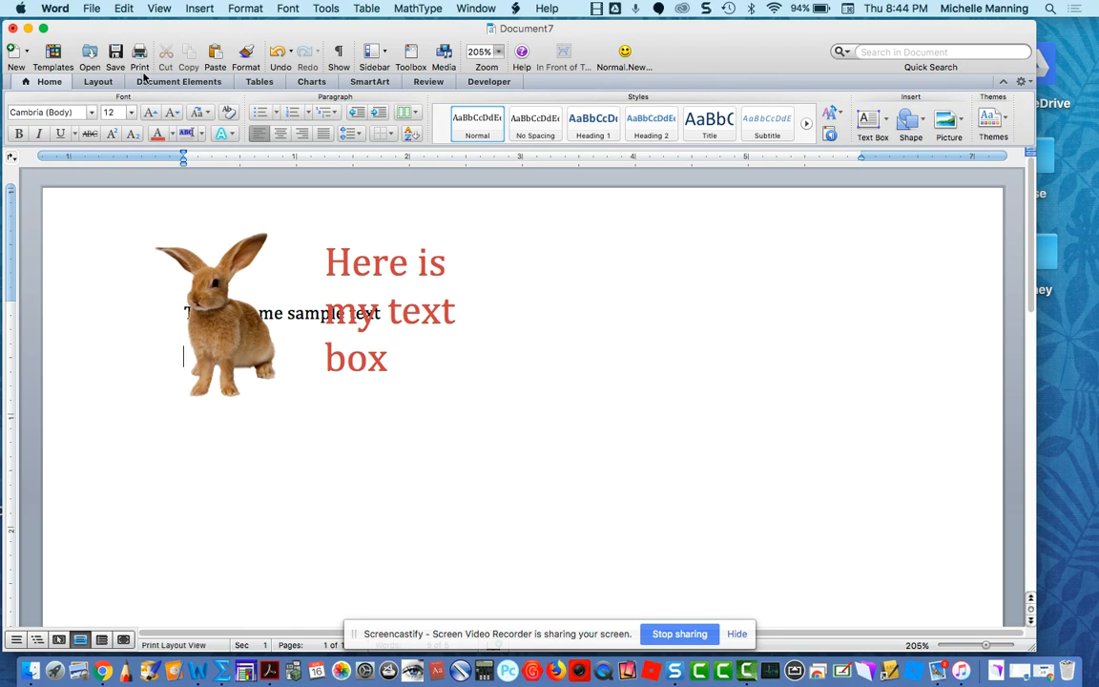
Step: Save the document to the Desktop as "floating stuff" in Word Document (.docx) format and close it
click(88, 10)
click(110, 137)
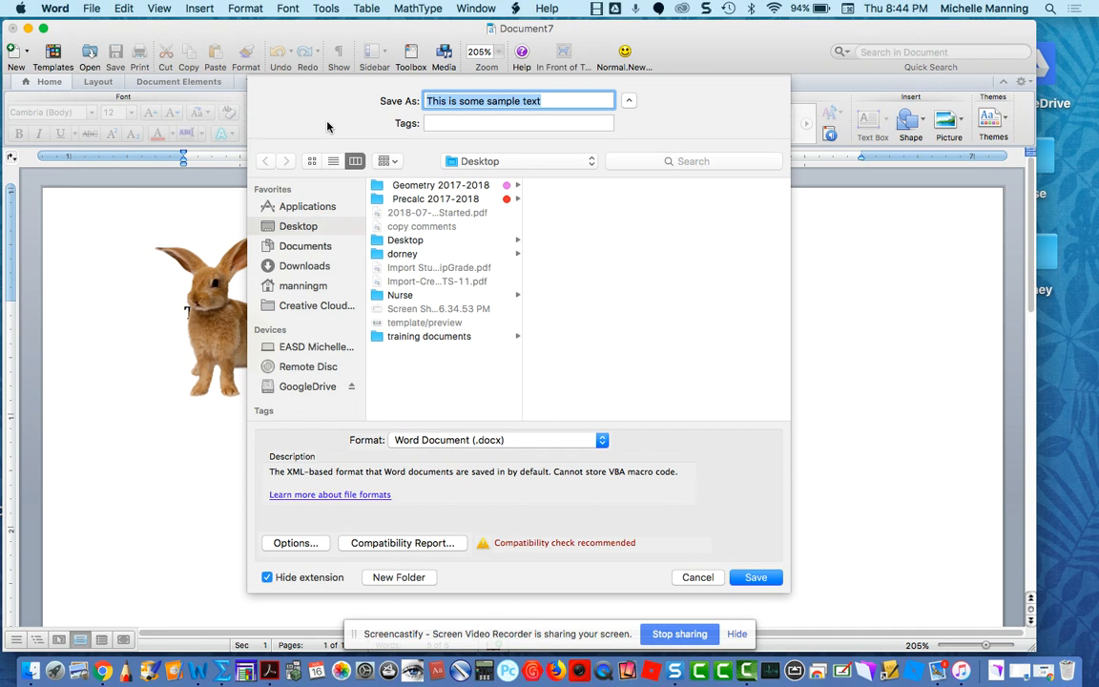
text(floating stuff)
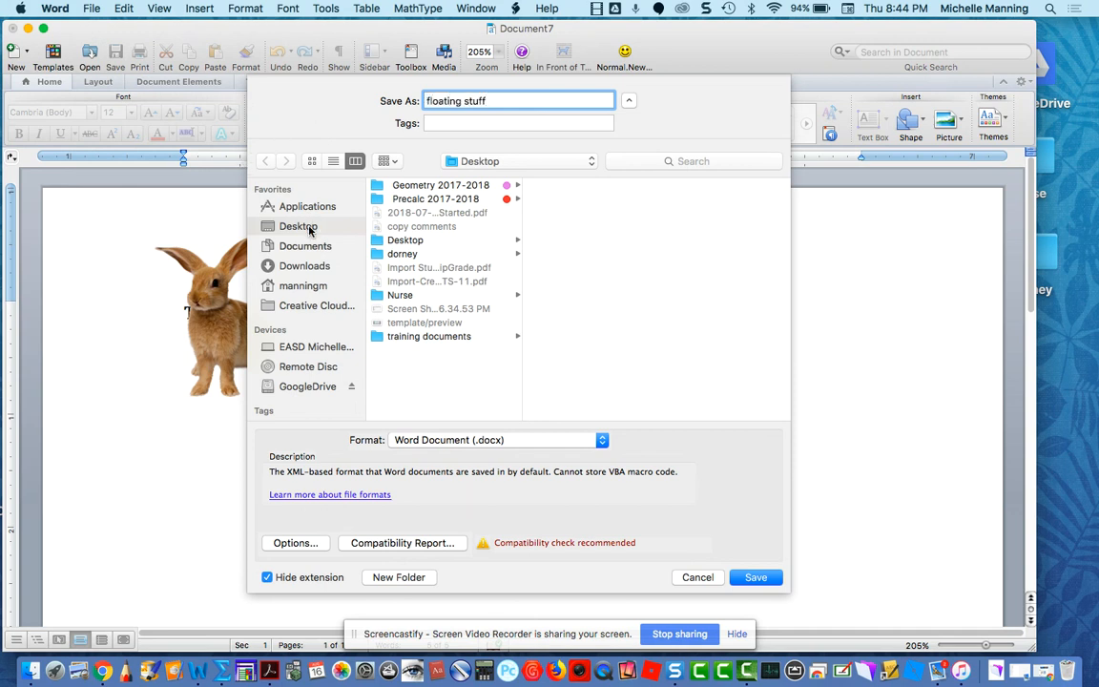
click(754, 578)
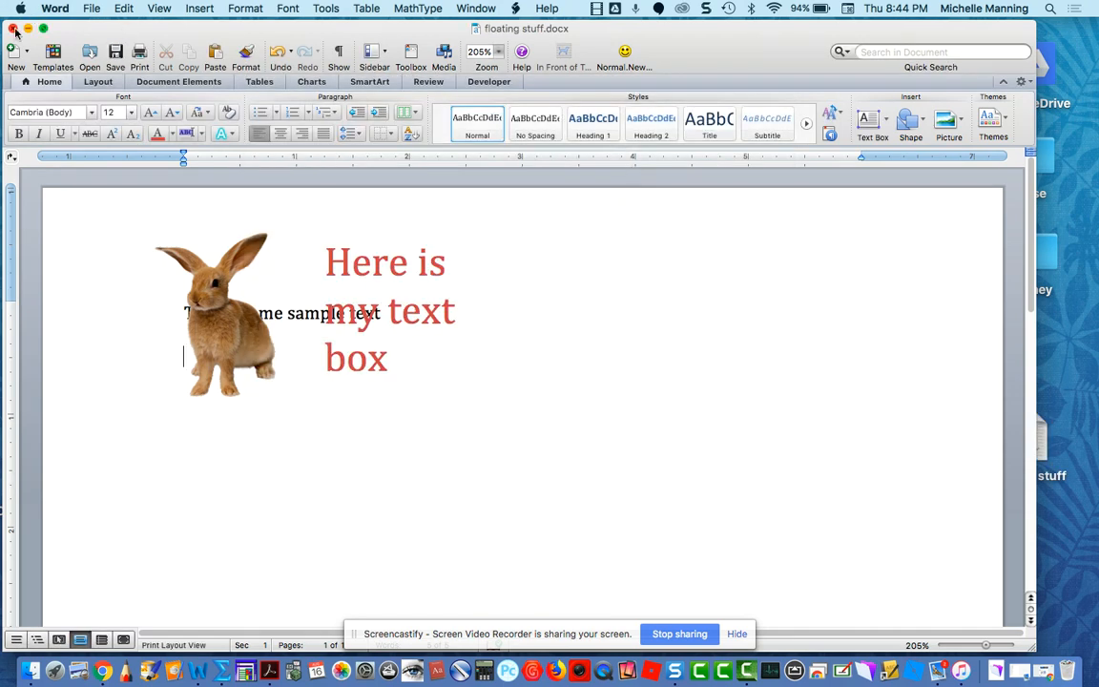
click(15, 29)
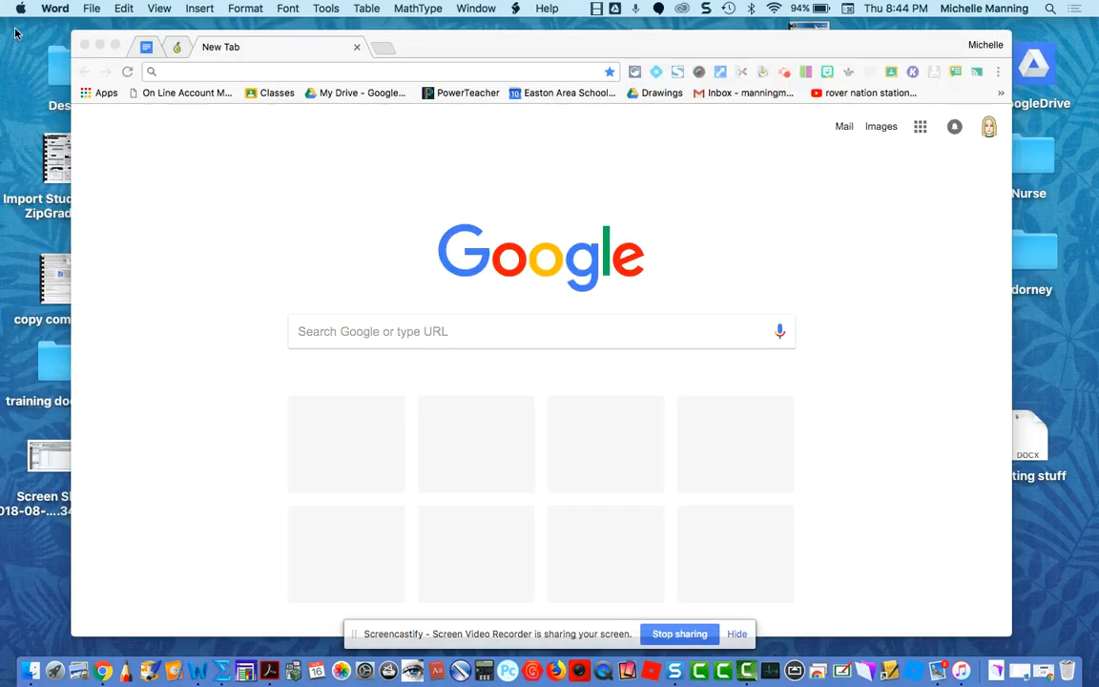
Step: Switch to Chrome and open My Drive at drive.google.com/drive/my-drive
click(326, 72)
text(drive)
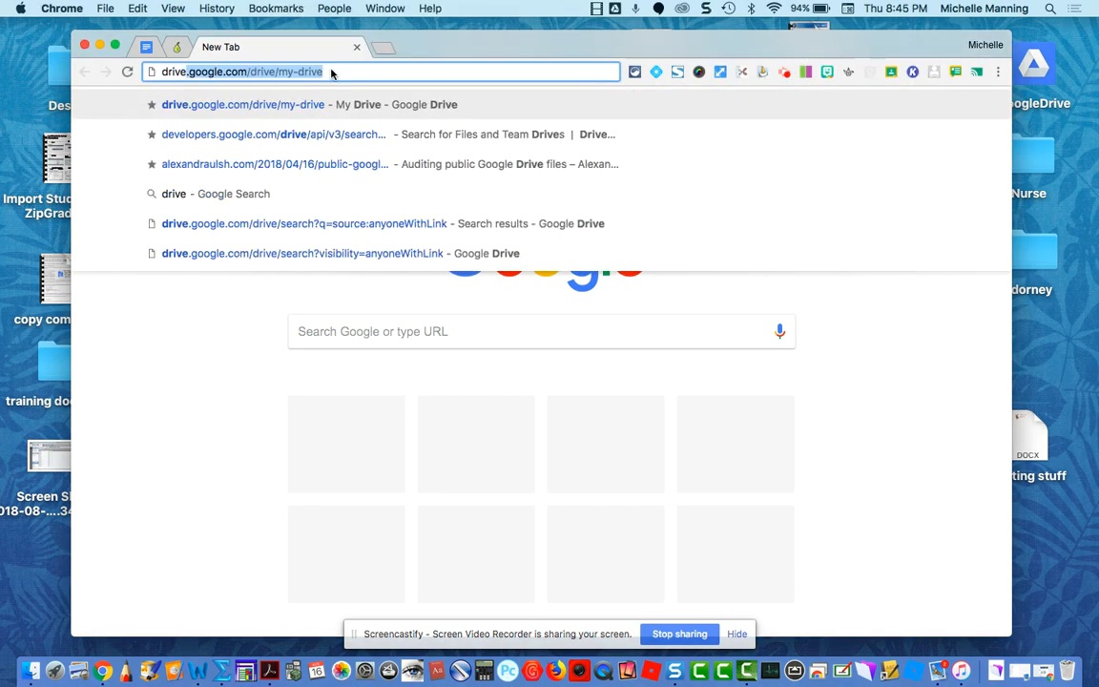
key(Return)
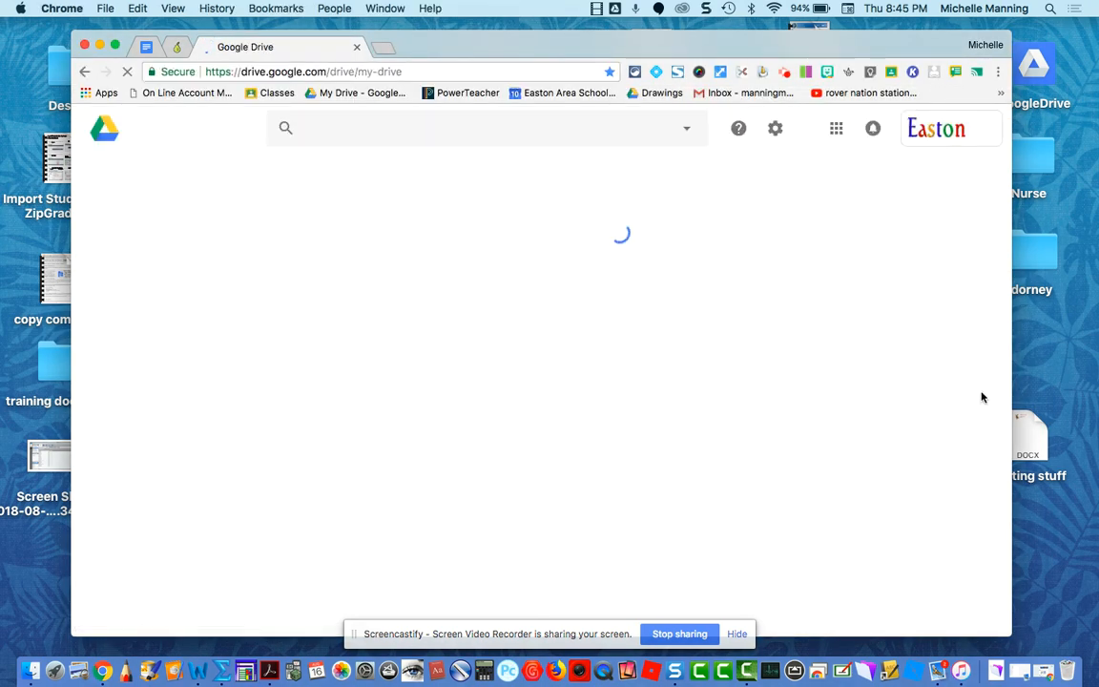
Step: Upload the "floating stuff" DOCX file from the desktop into My Drive and dismiss the upload notification
drag(1033, 433, 1050, 415)
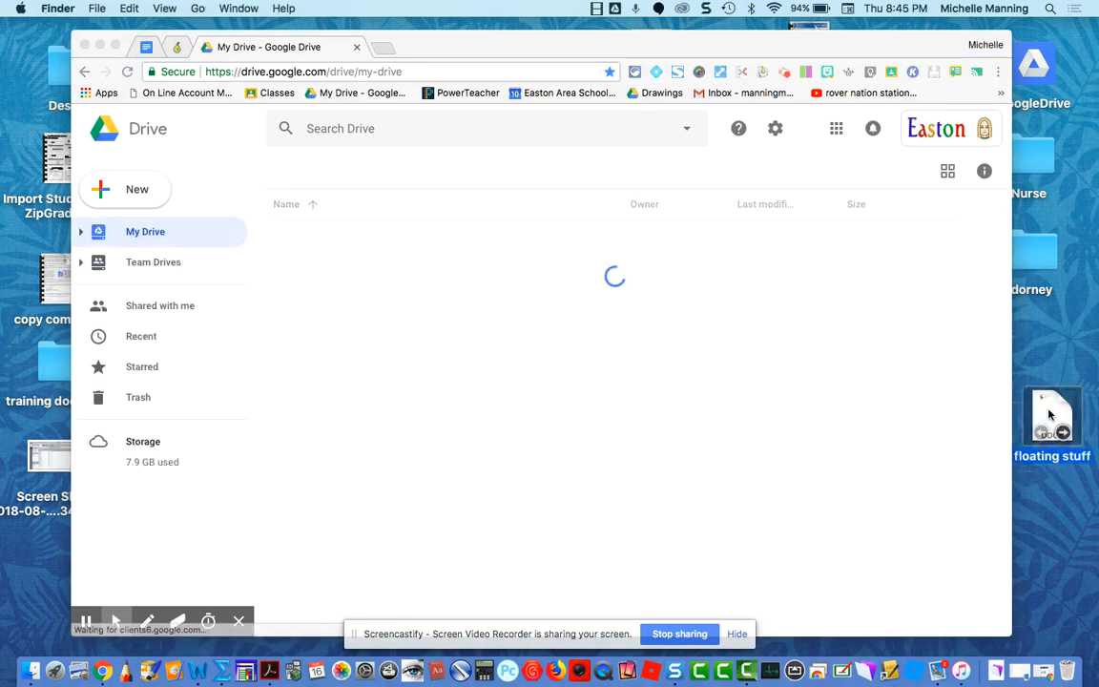
drag(1050, 415, 479, 201)
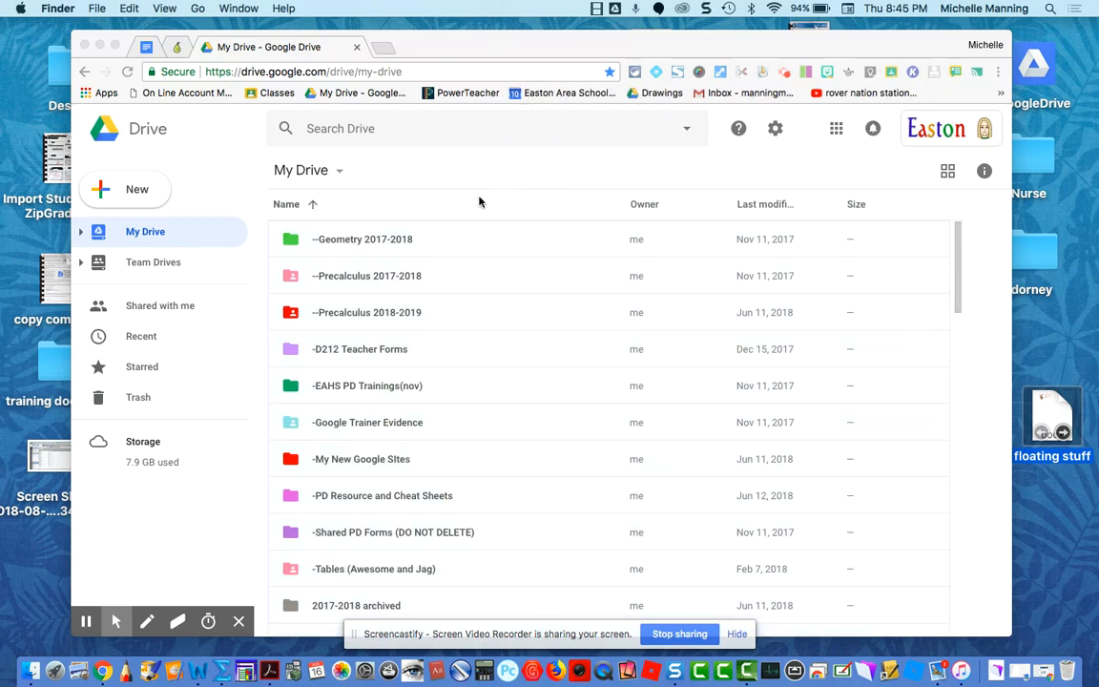
drag(1062, 422, 474, 255)
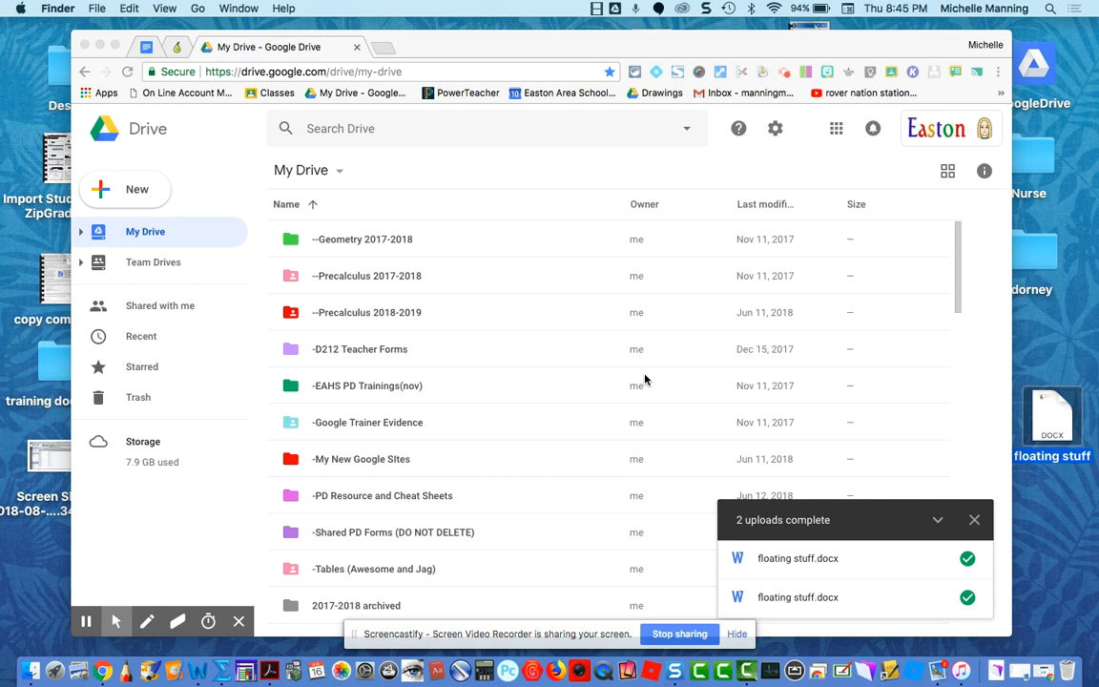
click(974, 520)
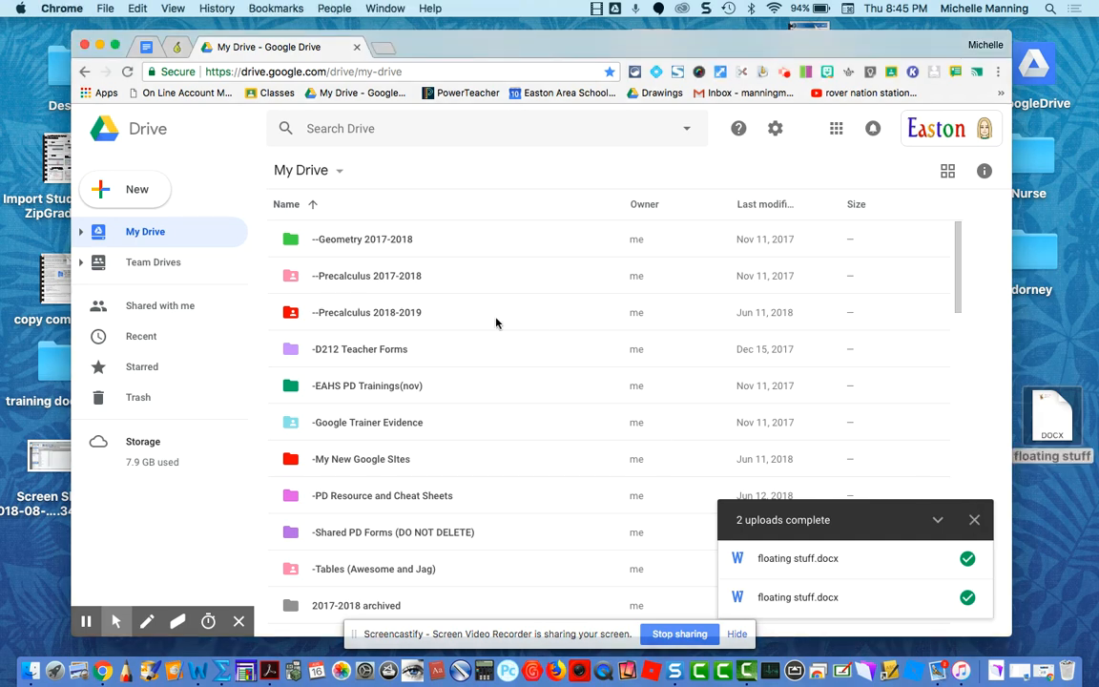
click(980, 522)
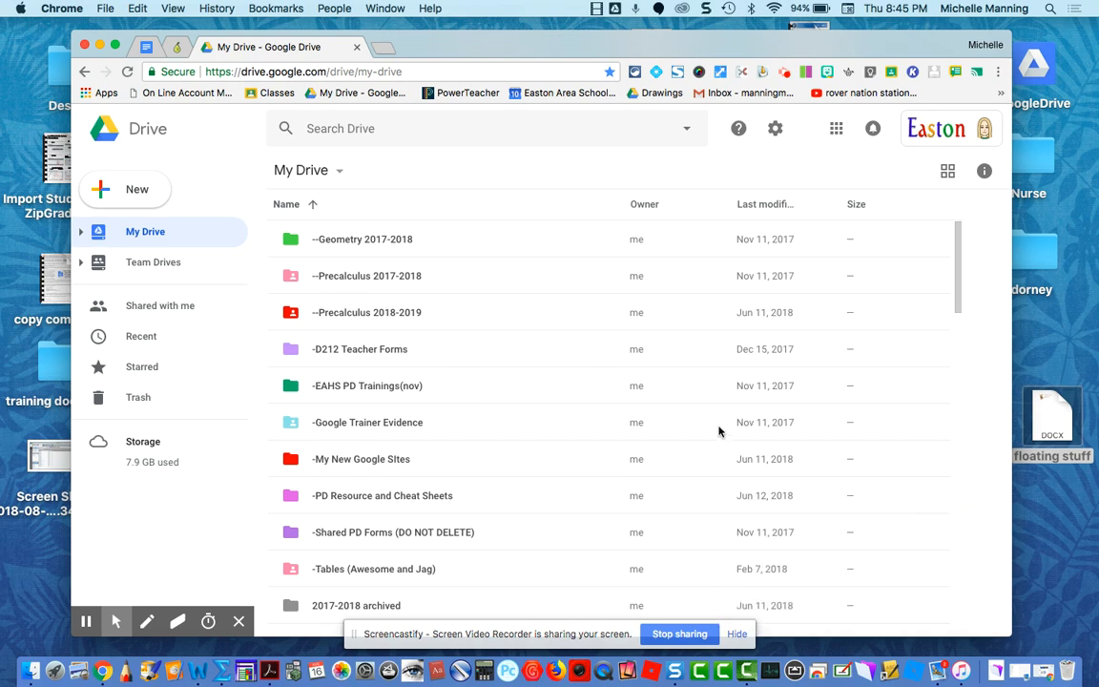
Step: Find floating stuff.docx in My Drive and open it with Google Docs
scroll(554, 386, down, 5)
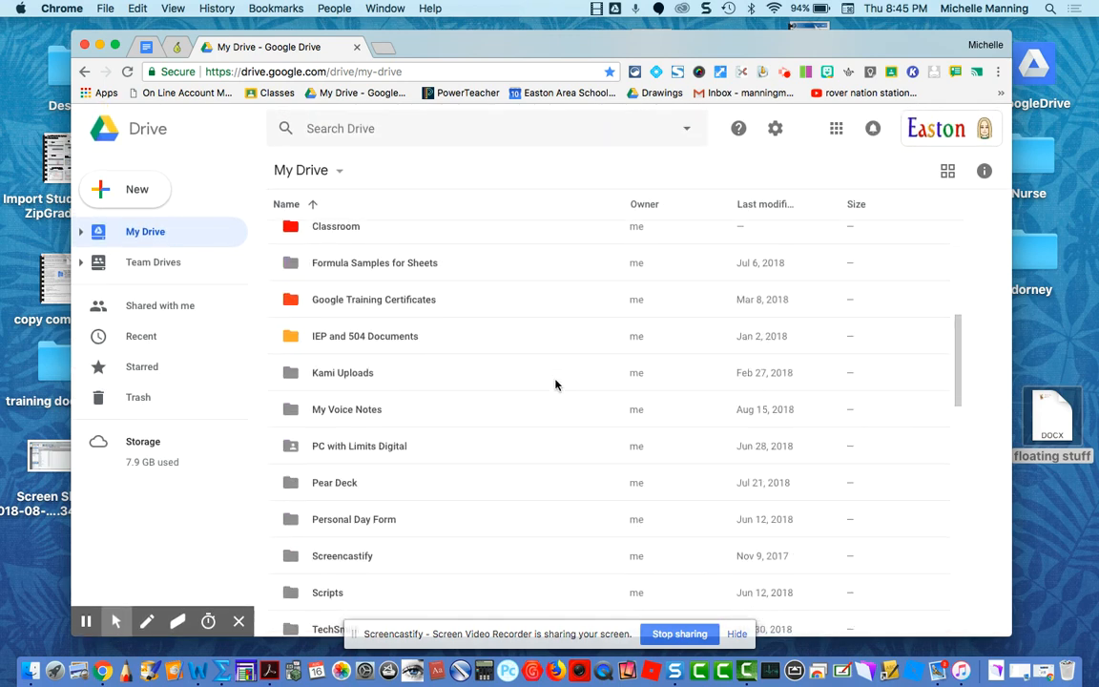
scroll(555, 385, down, 2)
scroll(555, 384, up, 1)
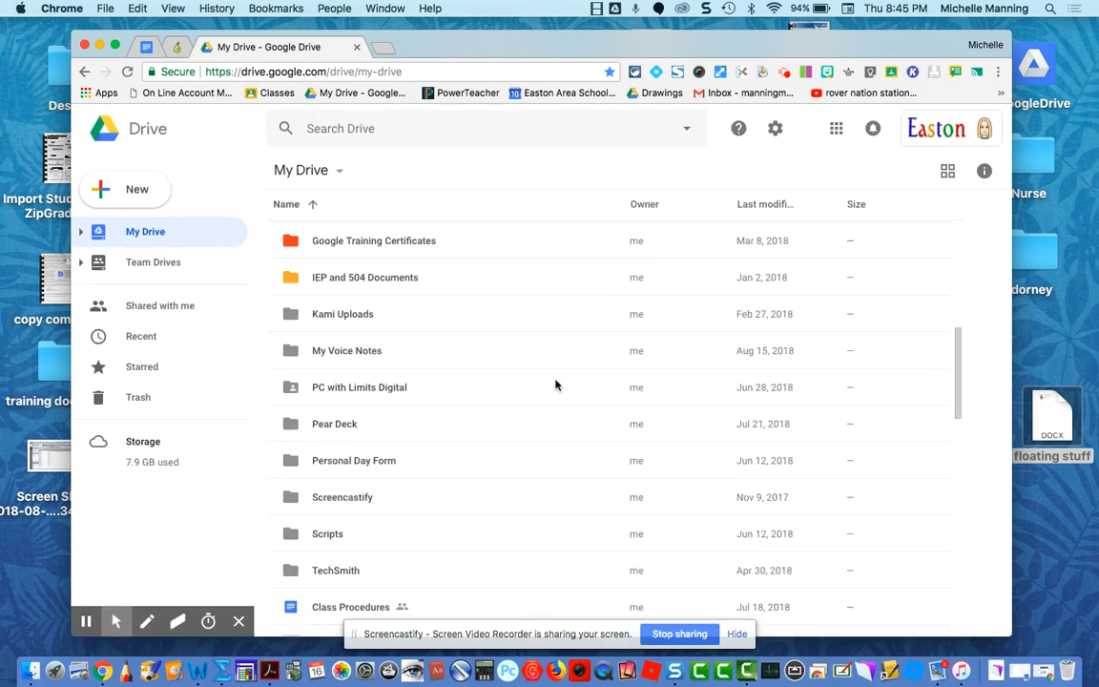
scroll(556, 384, up, 3)
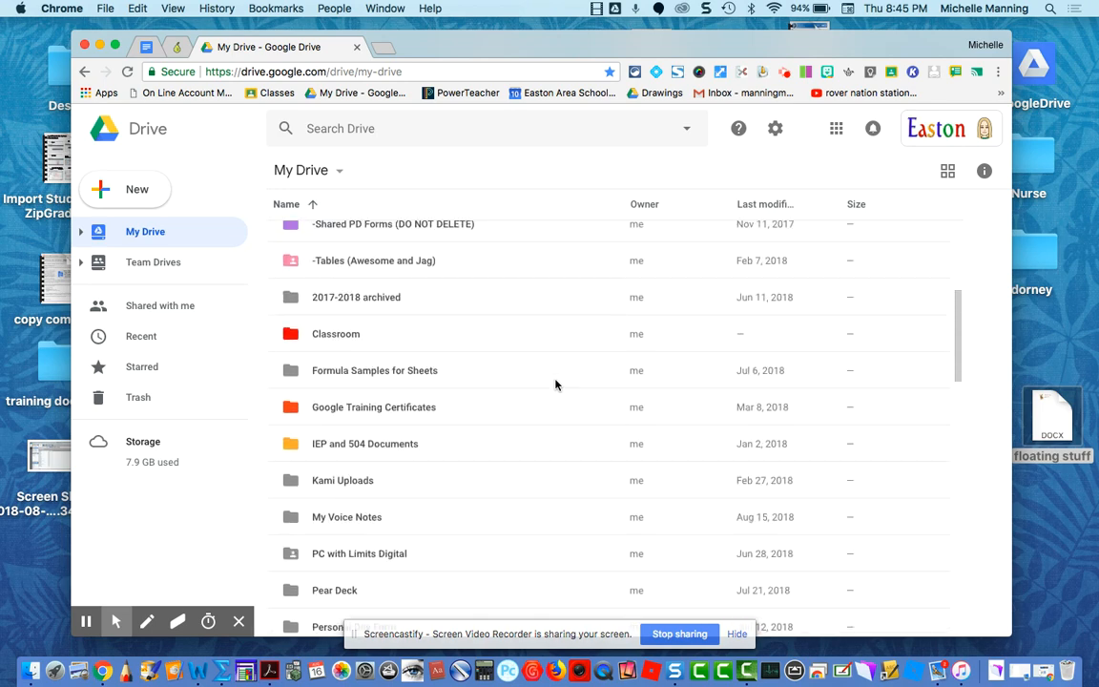
scroll(556, 384, down, 10)
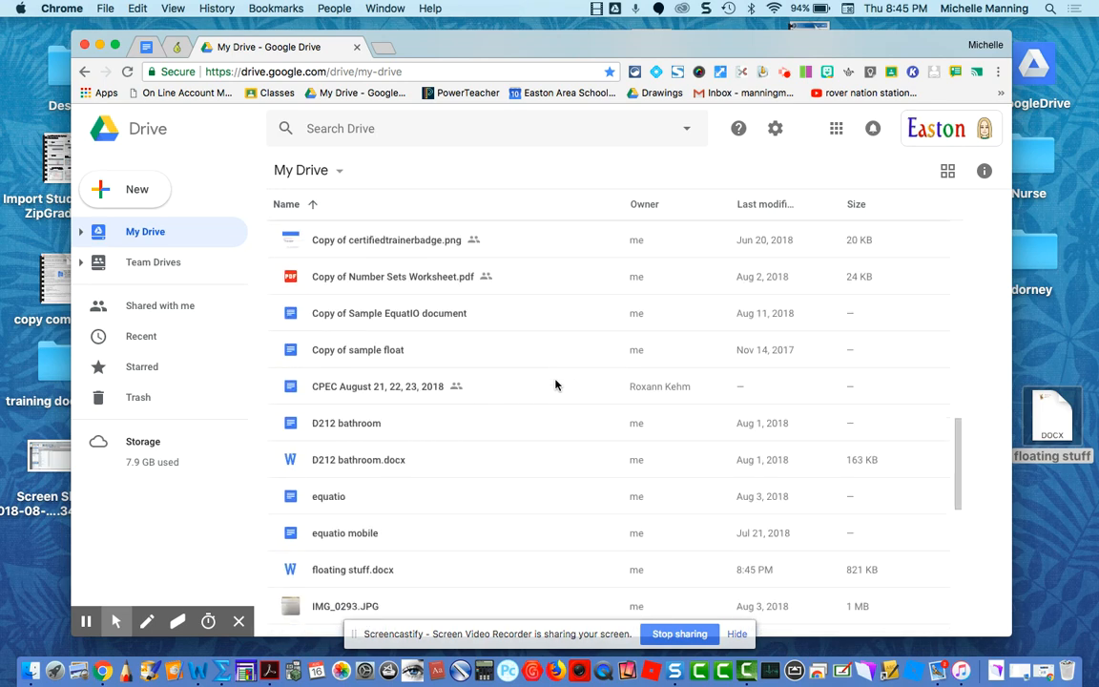
click(389, 436)
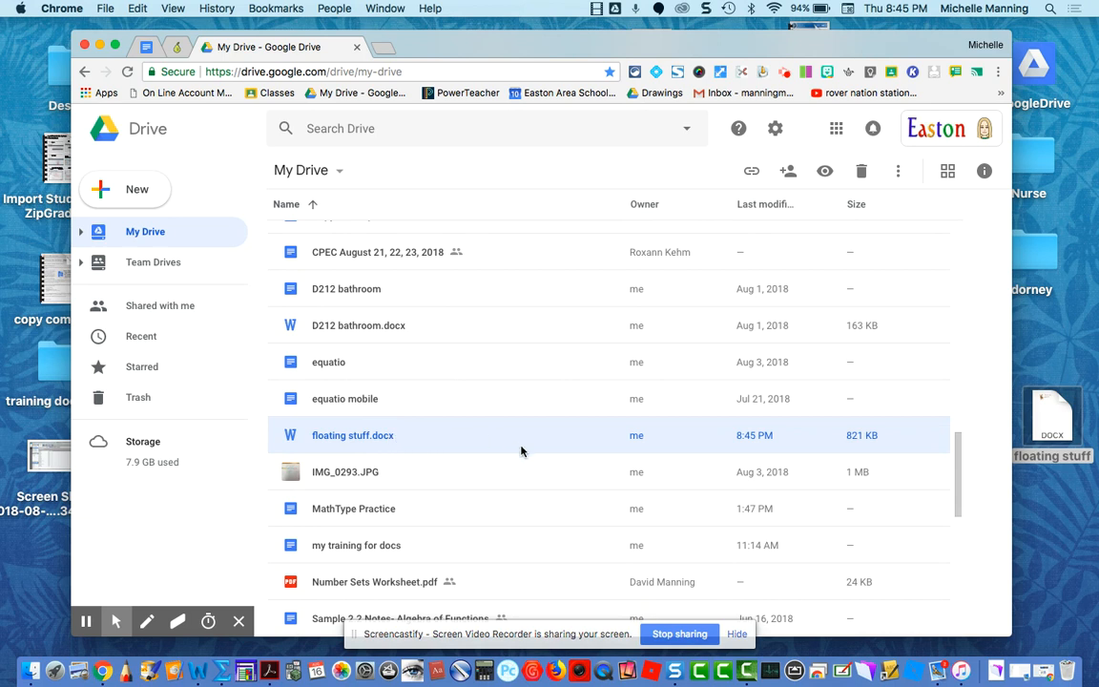
right_click(398, 437)
mouse_move(459, 332)
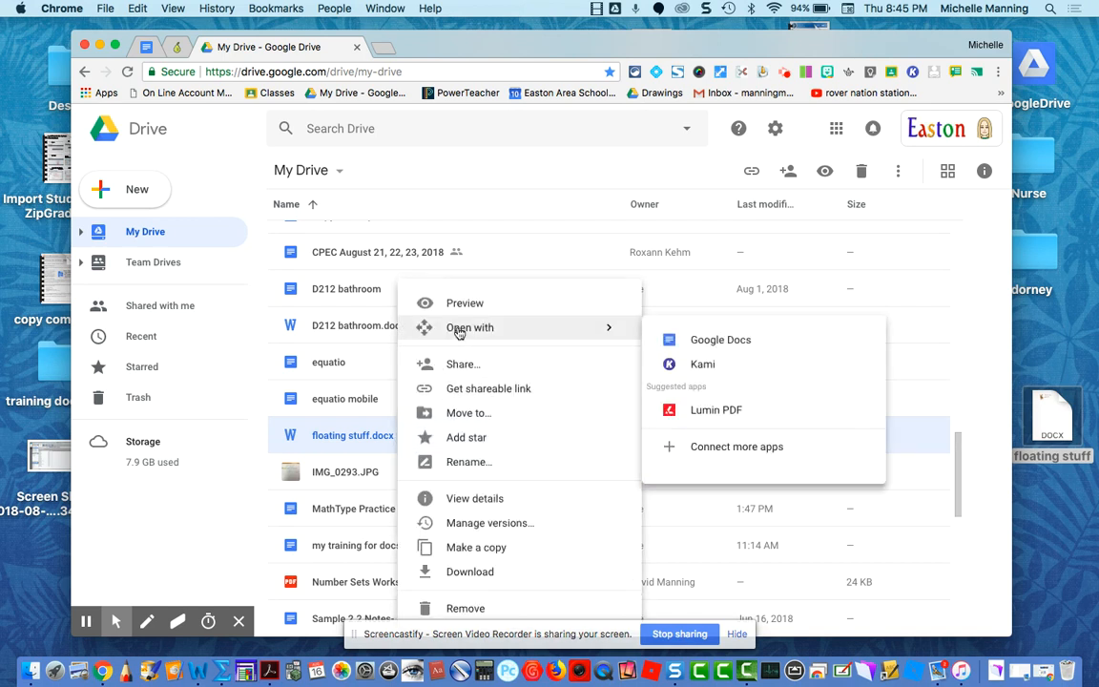
click(660, 339)
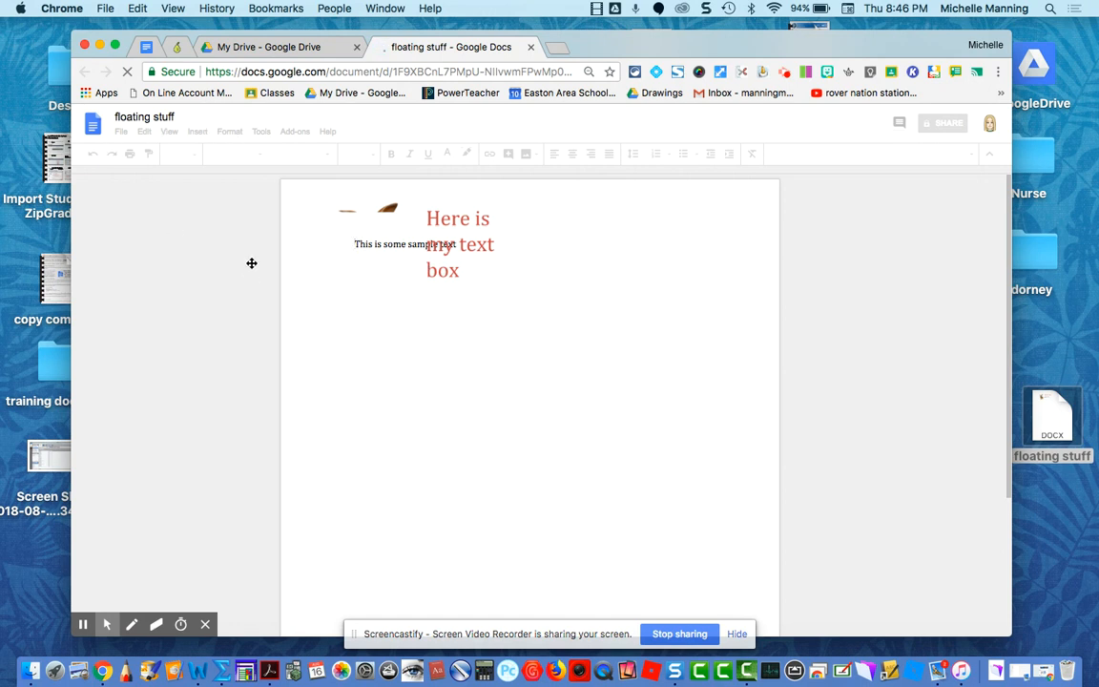
Step: Remove the document's top page margin in Page setup
click(382, 301)
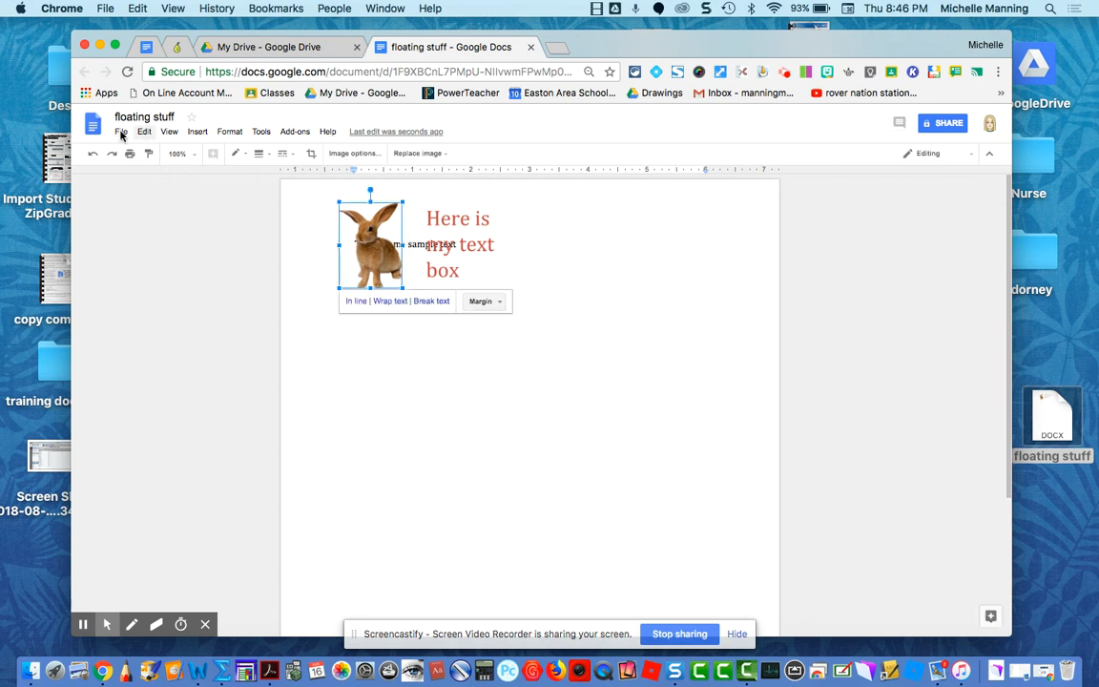
click(122, 133)
click(153, 402)
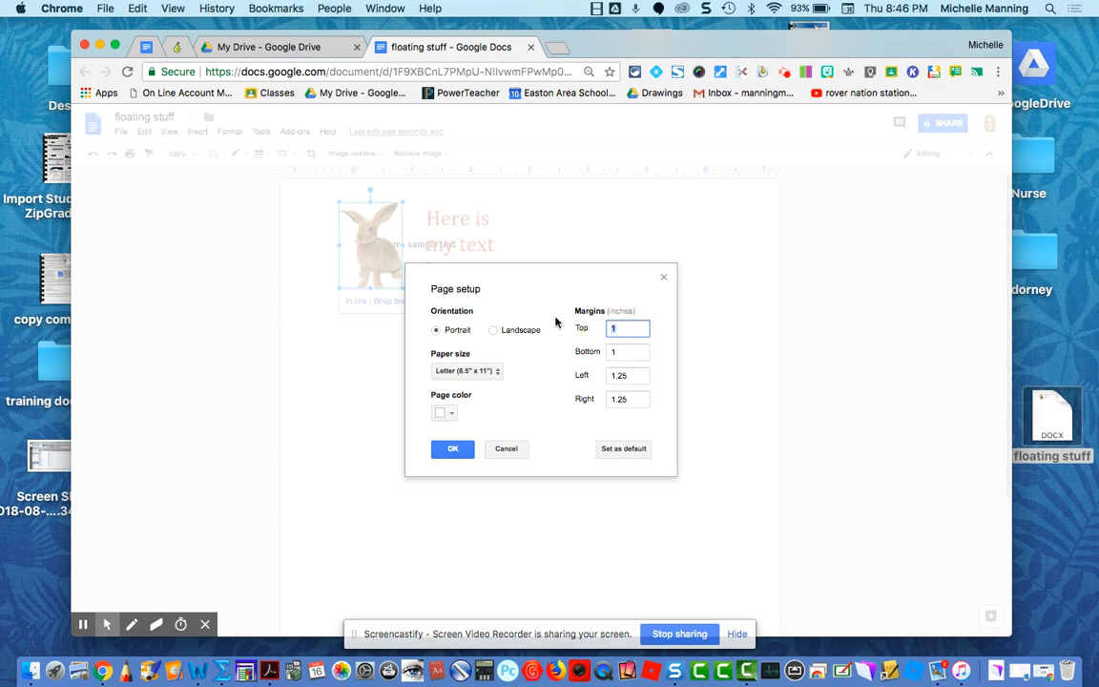
click(456, 449)
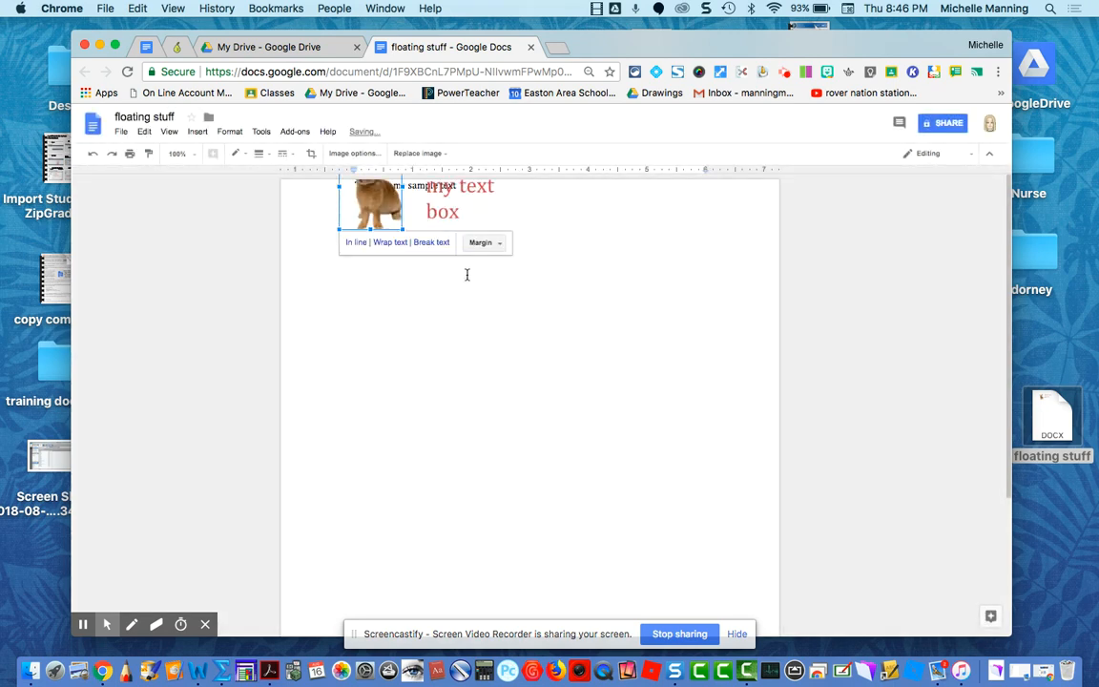
Step: Move the rabbit picture and the text box down the page, clear of the sample sentence
drag(374, 205, 386, 313)
click(441, 207)
mouse_move(440, 207)
mouse_down()
mouse_move(483, 329)
mouse_move(482, 313)
mouse_up()
Step: Insert four blank lines above the sample sentence and move the rabbit picture and text box back over it
click(401, 187)
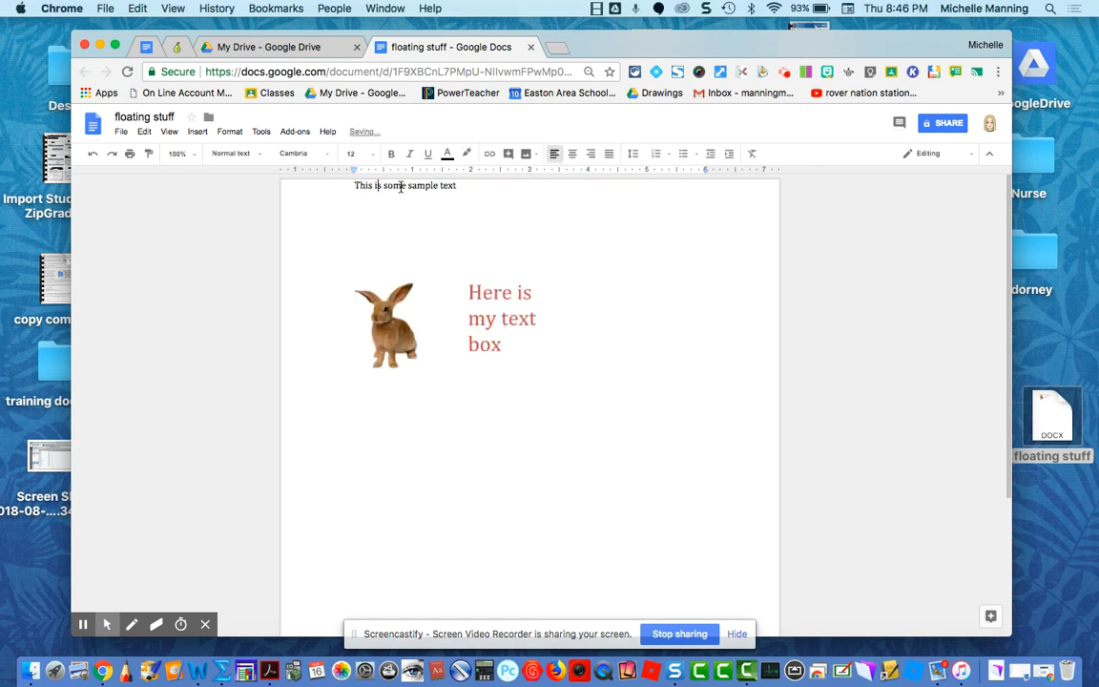
key(Left)
key(Left)
key(Left)
key(Return)
key(Return)
key(Return)
key(Return)
drag(391, 367, 407, 241)
drag(503, 369, 472, 248)
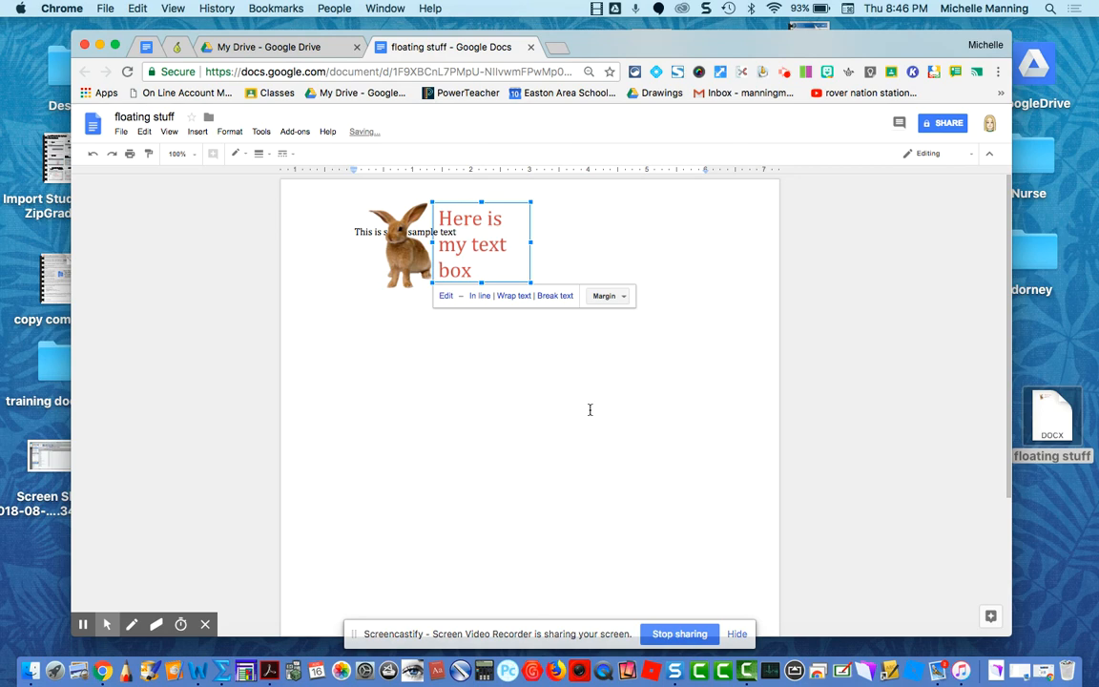
Step: Move the text box down, open it for editing and set its text to Handlee at size 48
drag(493, 240, 538, 369)
double_click(520, 372)
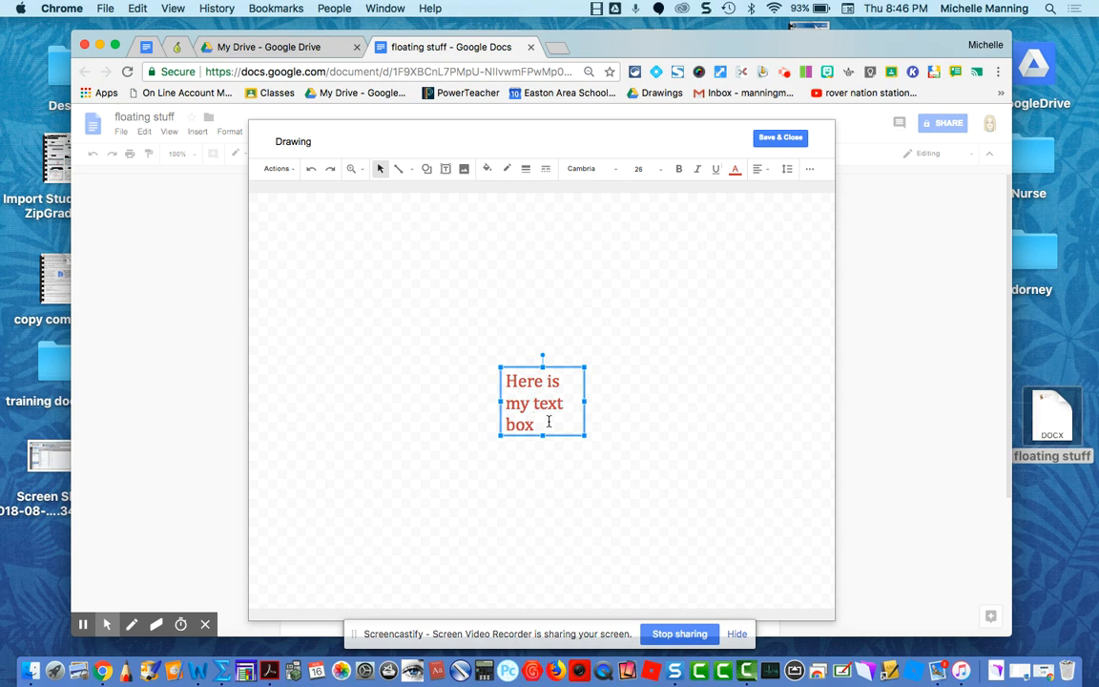
drag(549, 425, 492, 375)
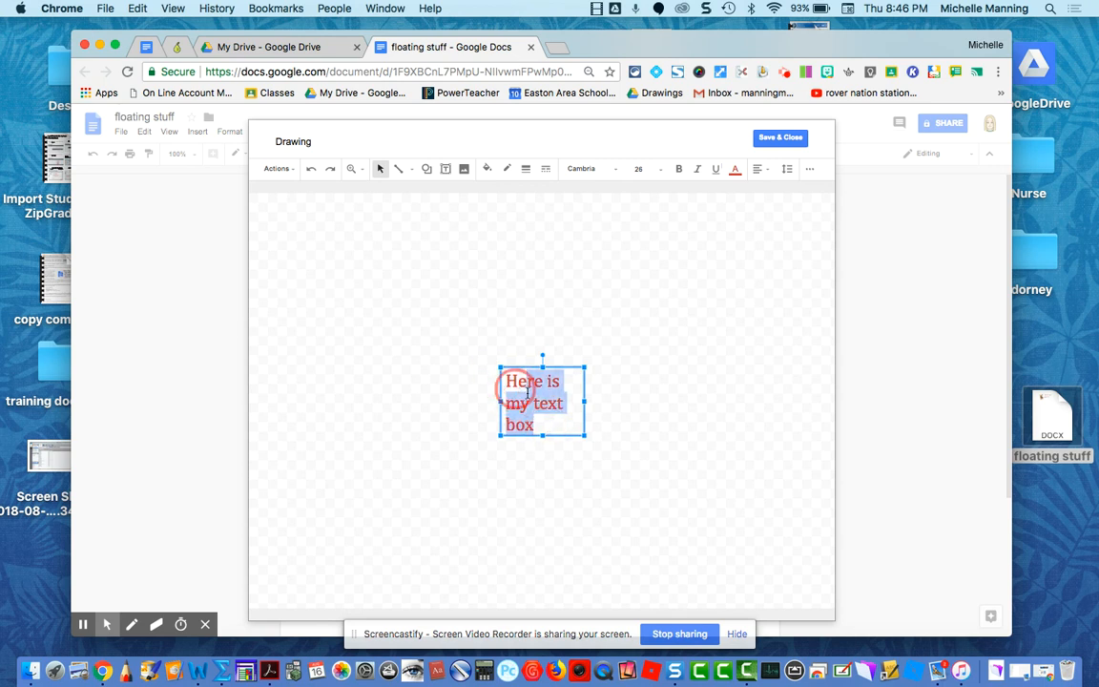
click(587, 168)
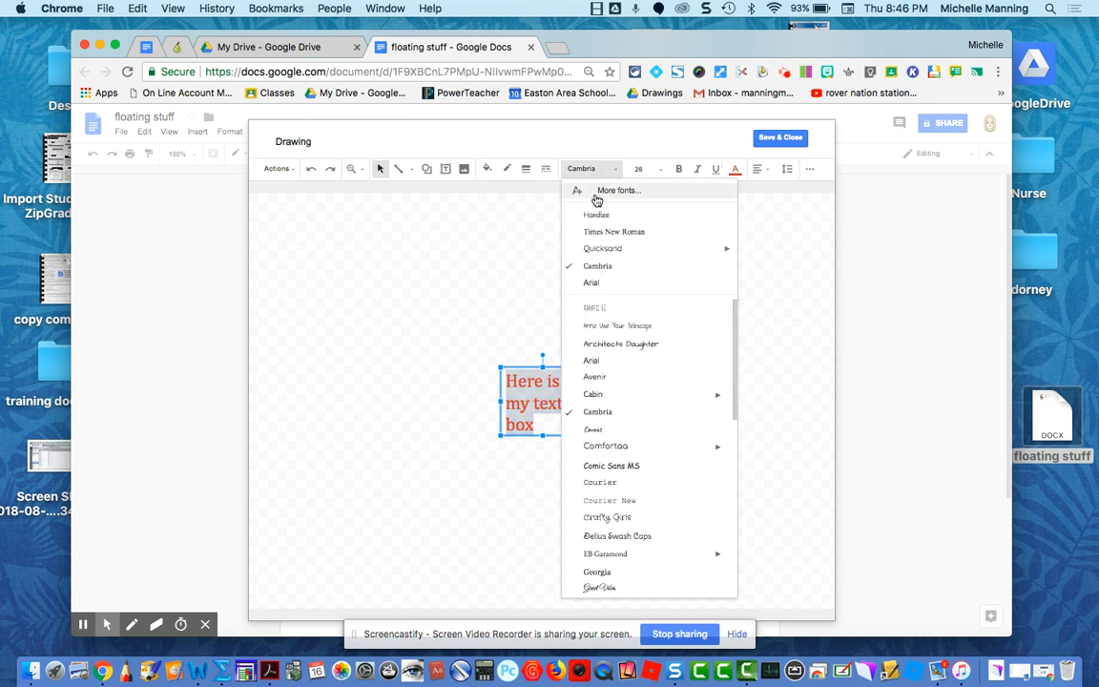
click(597, 216)
click(638, 169)
click(655, 381)
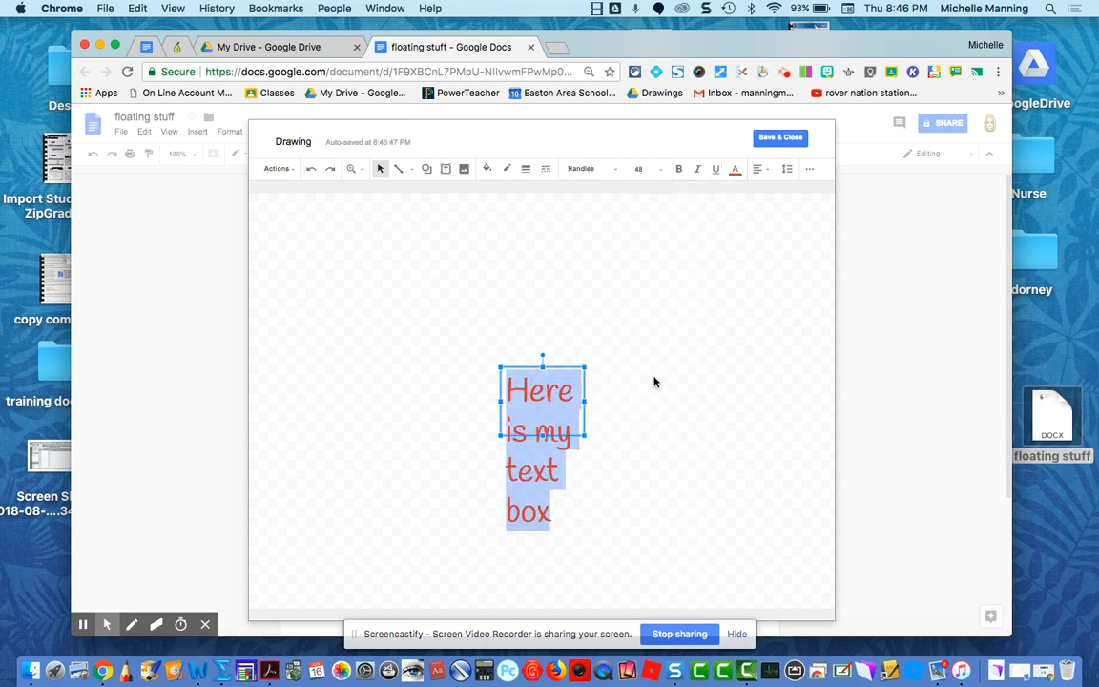
Step: Widen the text box in the drawing so that "Here is my text box" fits on two lines
drag(587, 434, 645, 412)
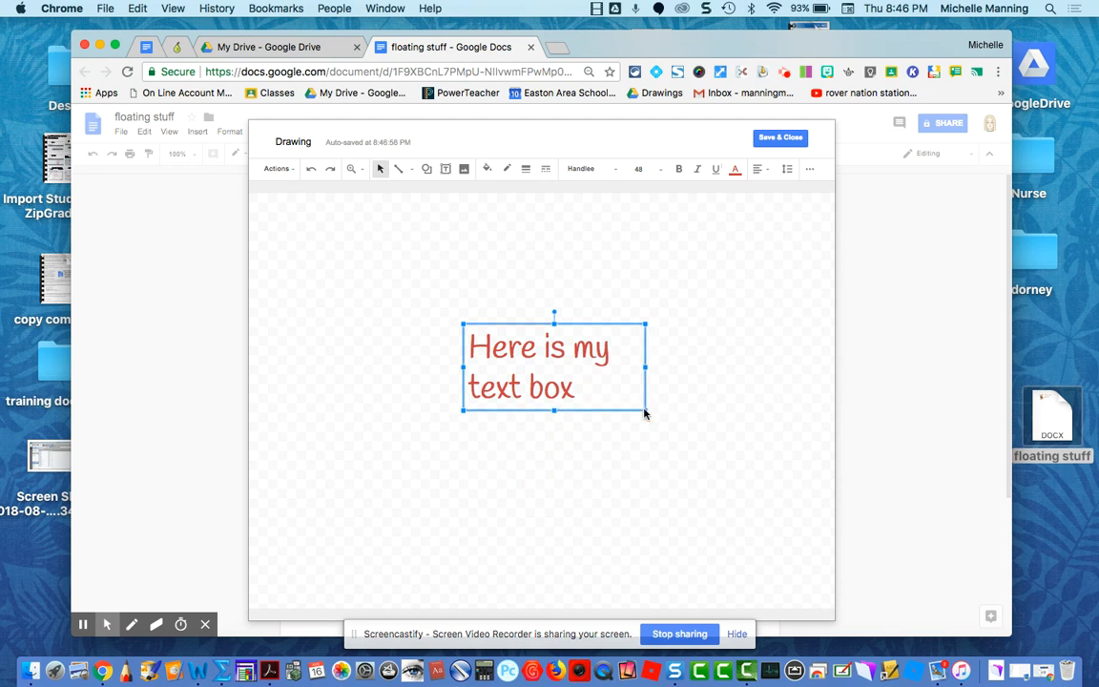
drag(648, 369, 628, 366)
click(672, 340)
click(596, 344)
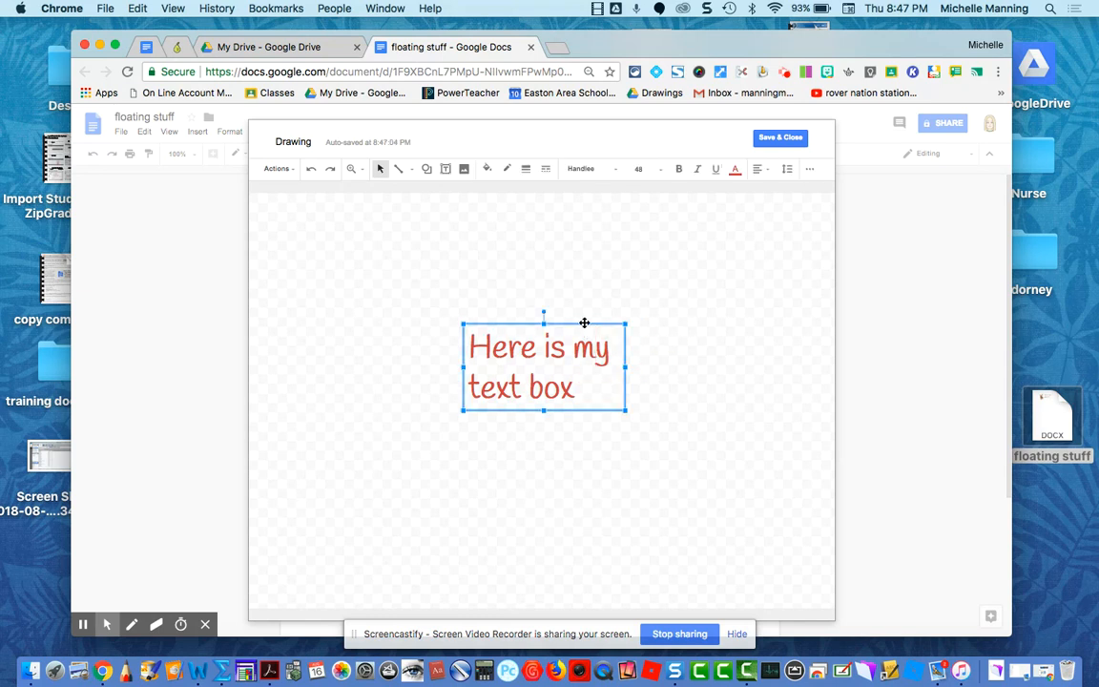
Step: Italicize the text box's text, save and close the drawing, and move it back over the end of the sample sentence
drag(589, 400, 453, 365)
click(700, 170)
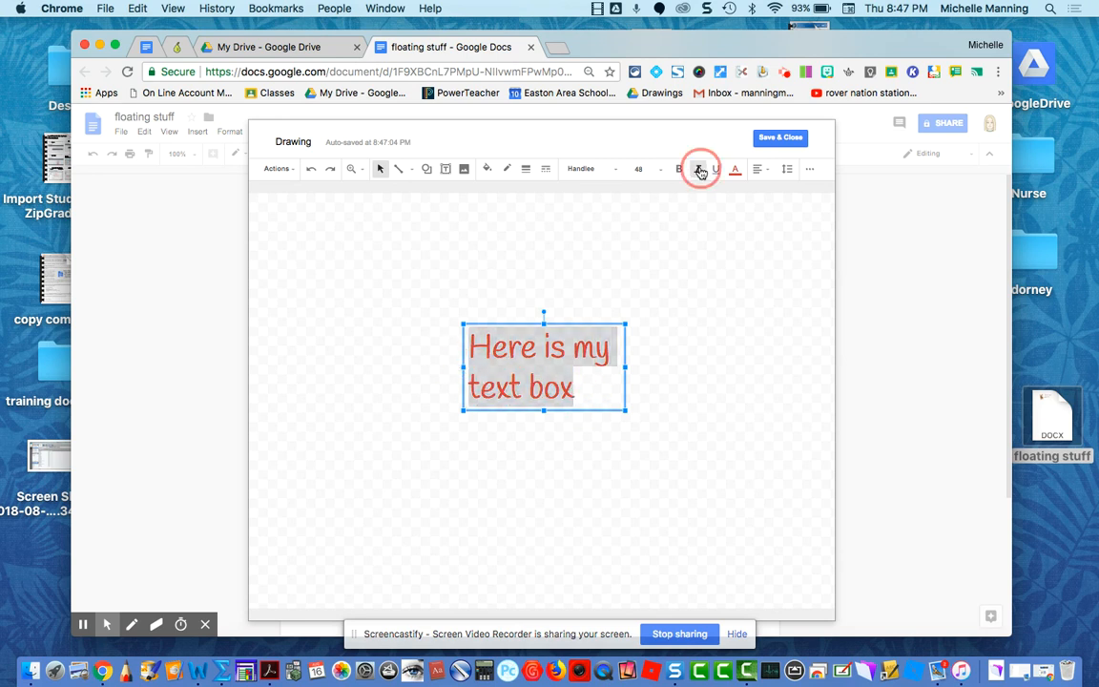
click(644, 317)
drag(581, 370, 498, 316)
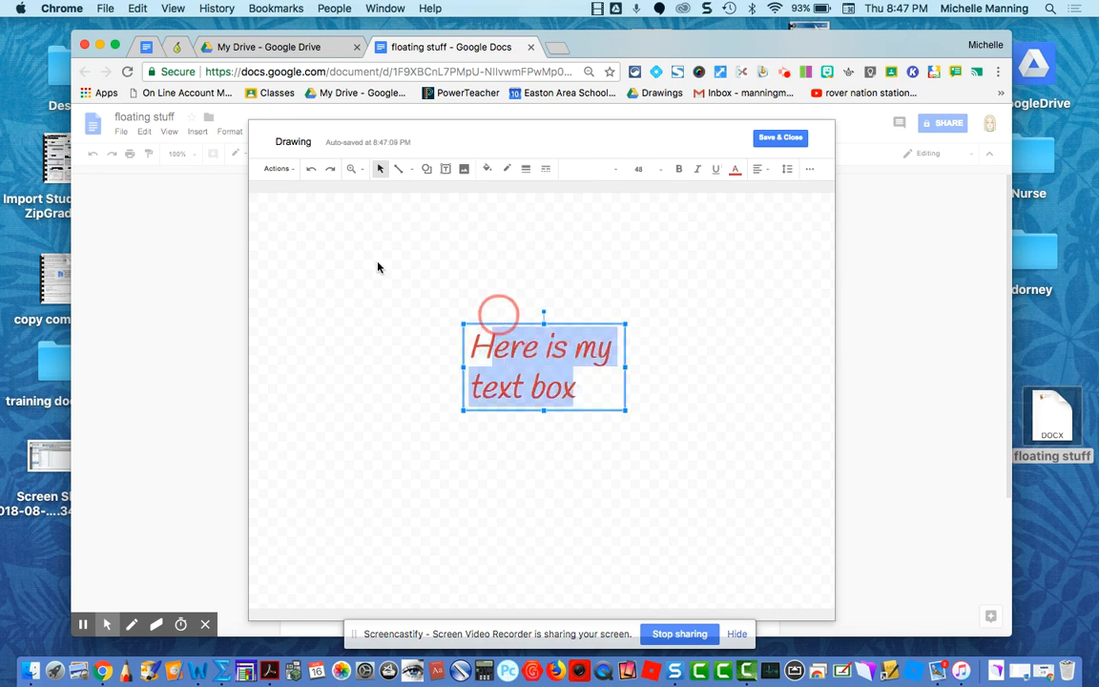
double_click(590, 393)
drag(589, 412, 393, 288)
click(796, 137)
mouse_move(536, 349)
mouse_down()
mouse_move(524, 250)
mouse_move(476, 236)
mouse_move(483, 228)
mouse_up()
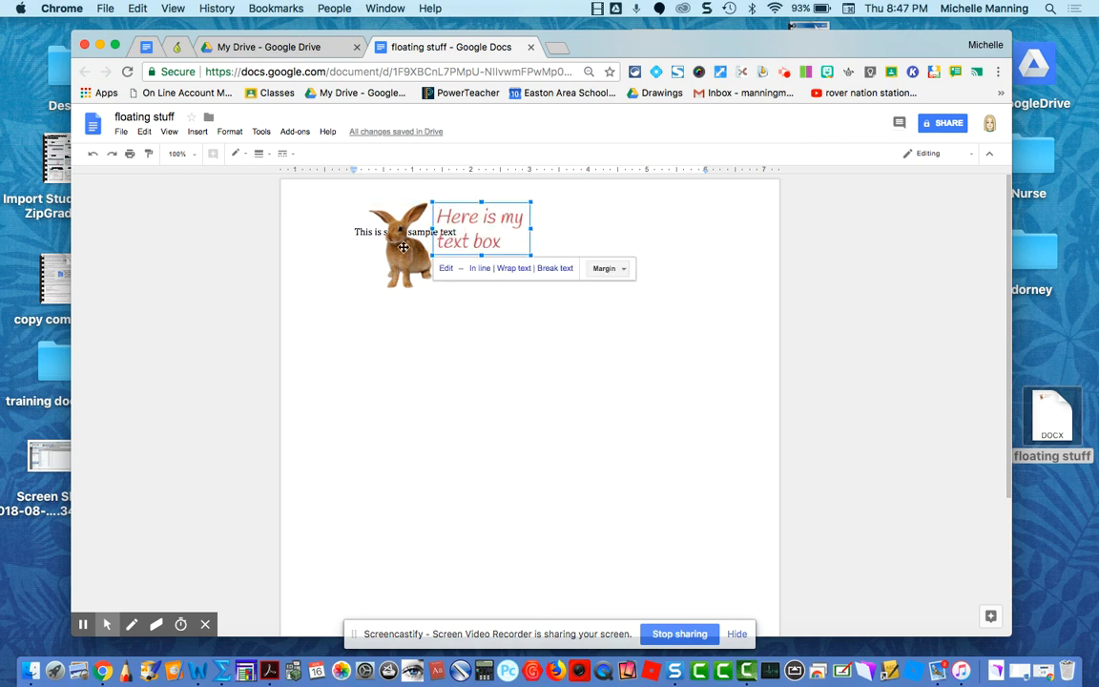
Step: Move the rabbit picture below the text box and enlarge it proportionally
drag(404, 247, 552, 346)
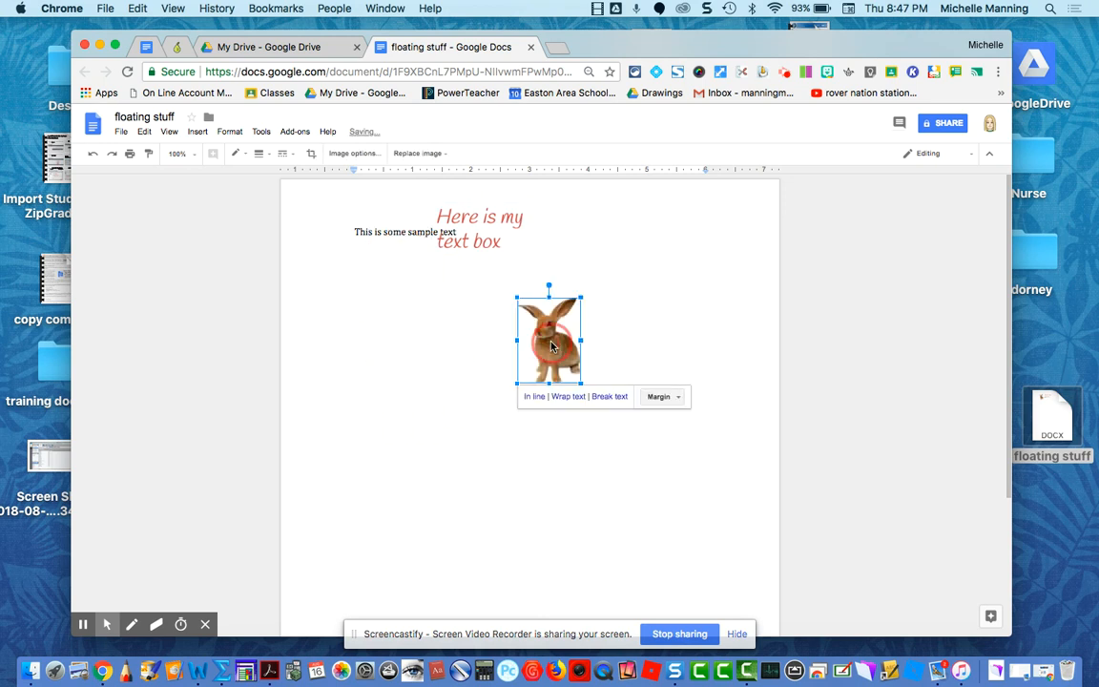
click(493, 335)
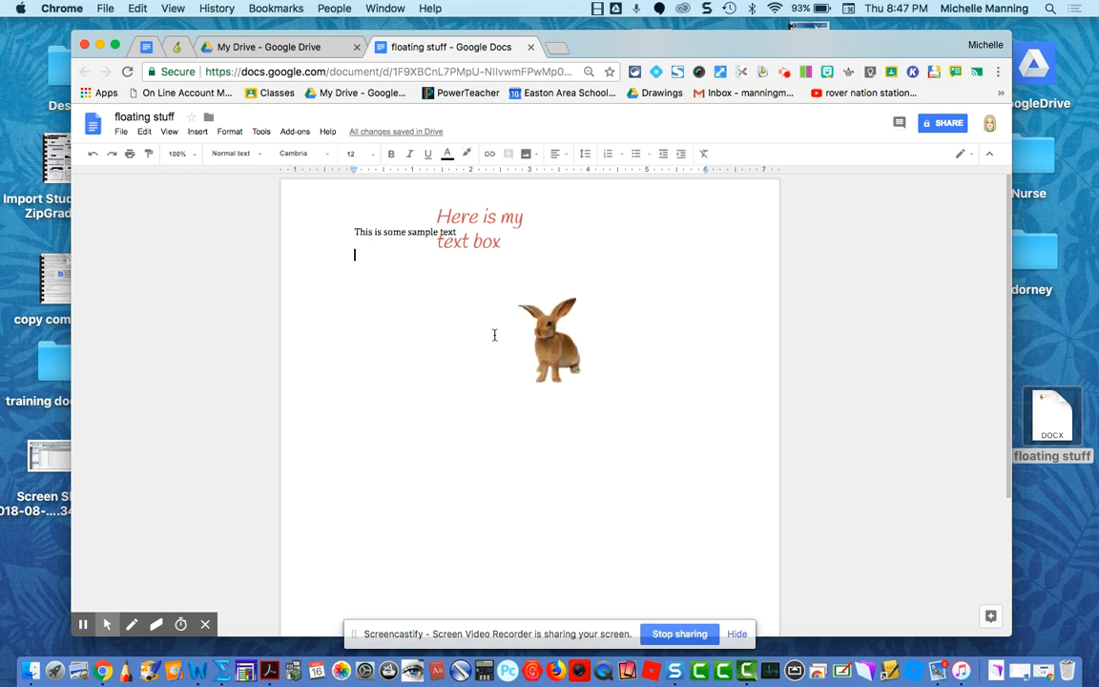
click(558, 349)
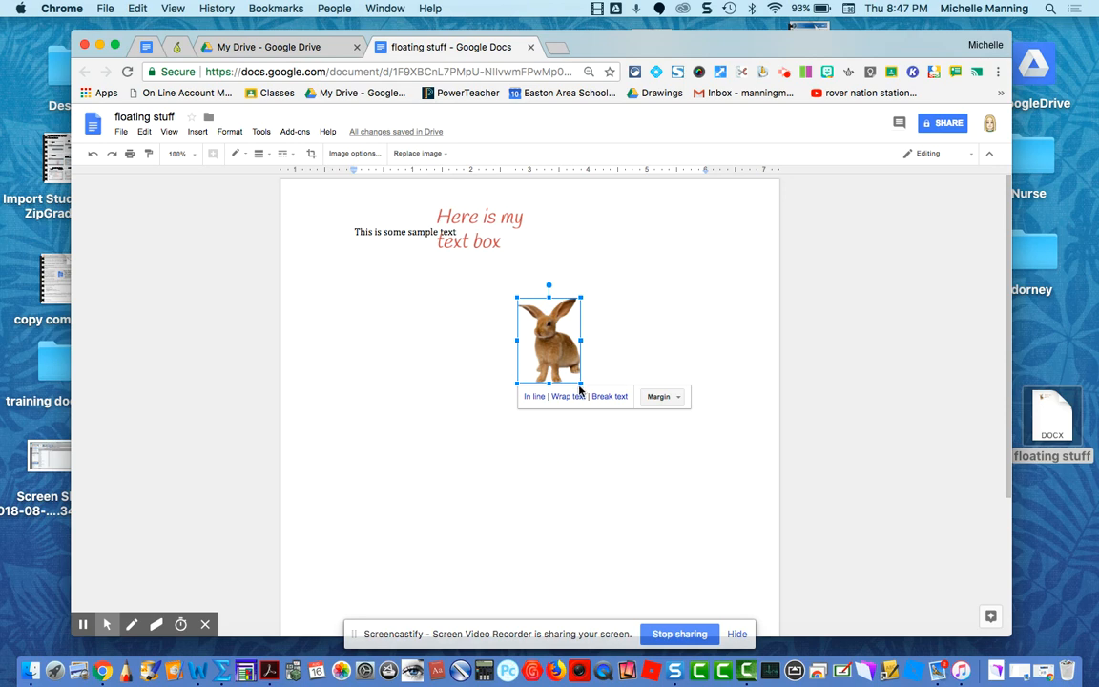
drag(582, 384, 615, 420)
Step: Search Google Images for "math graphs" in a new browser tab
click(558, 48)
text(math graphs)
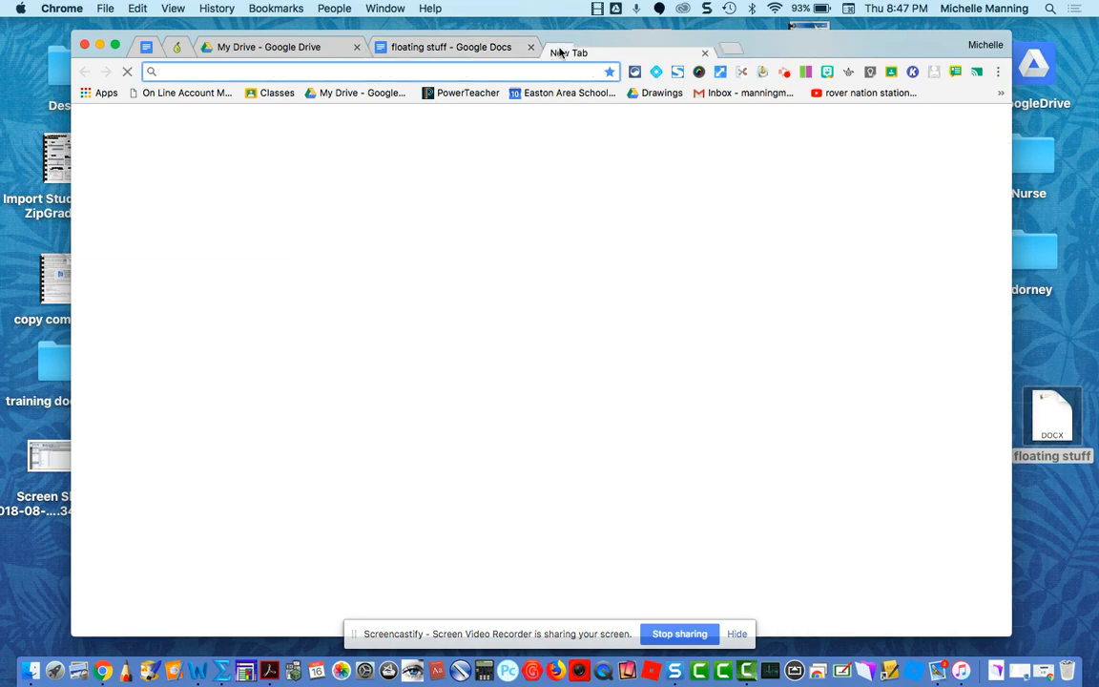
key(Return)
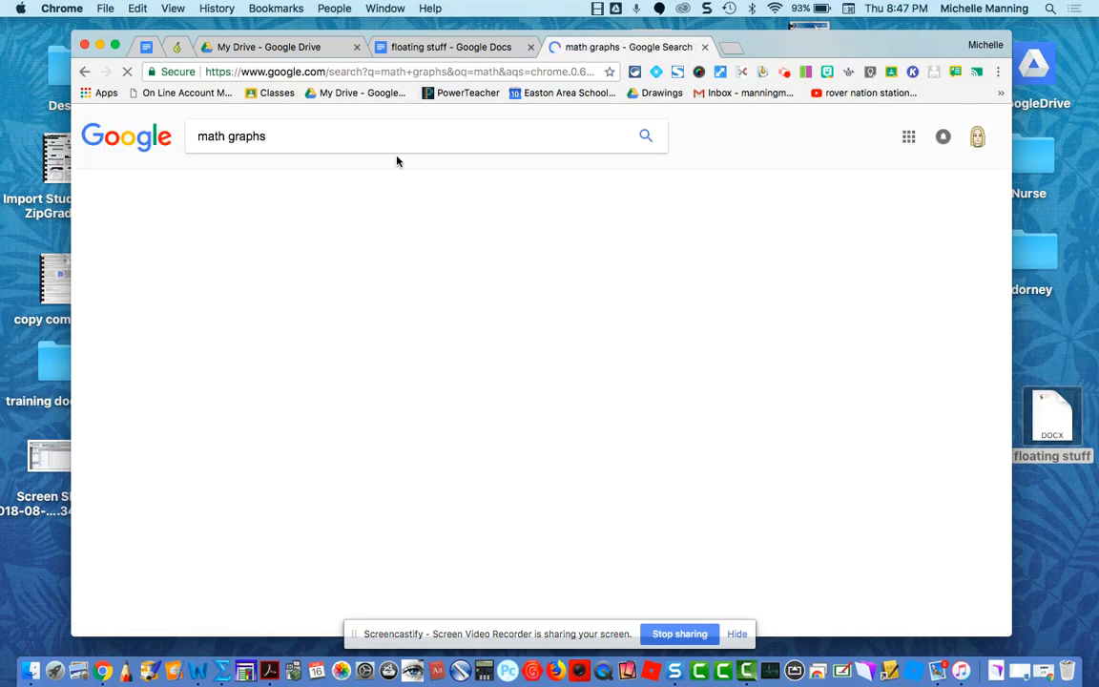
click(250, 180)
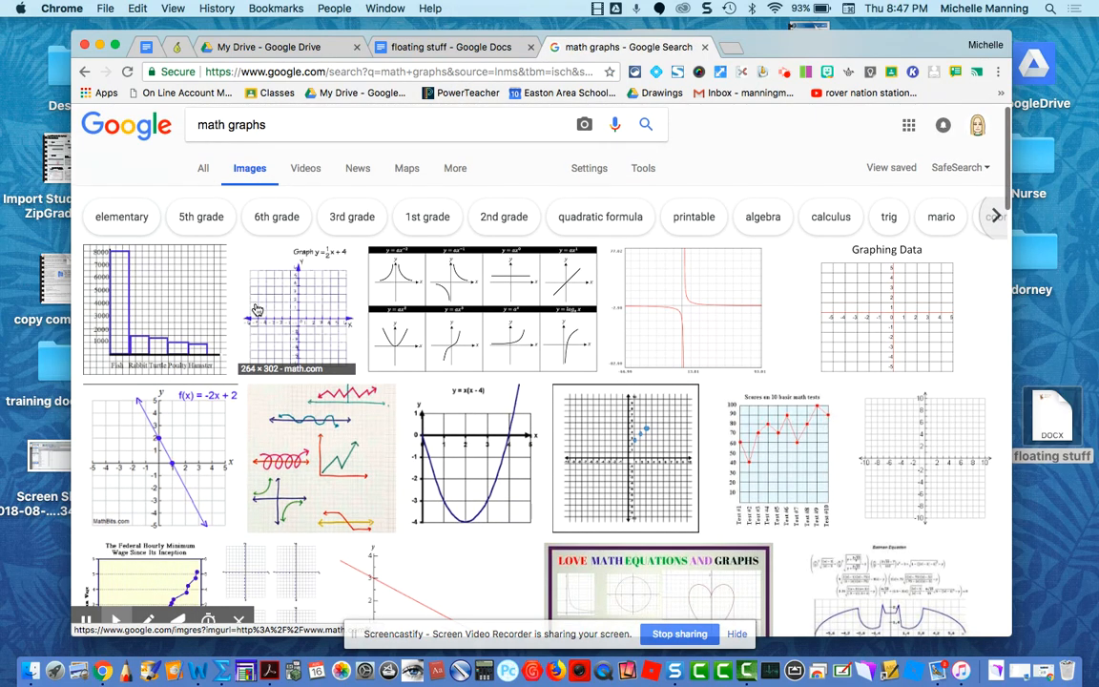
Step: Capture a screenshot of the image with colorful hand-drawn graphs and close the search results tab
key(cmd+shift+4)
drag(255, 389, 391, 531)
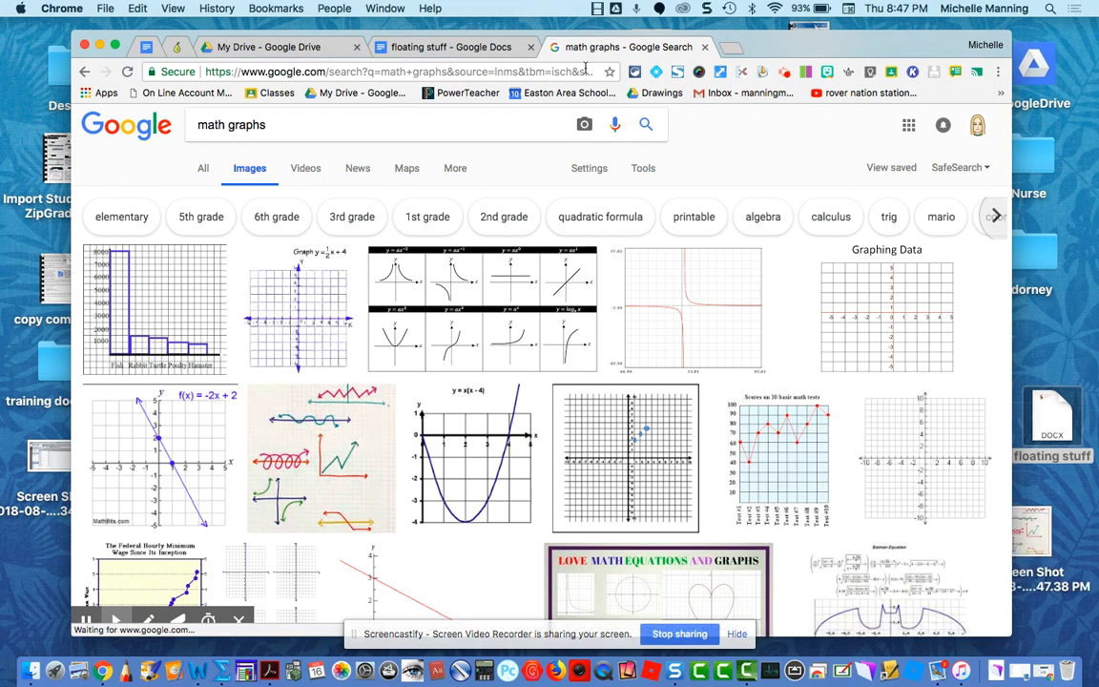
click(705, 48)
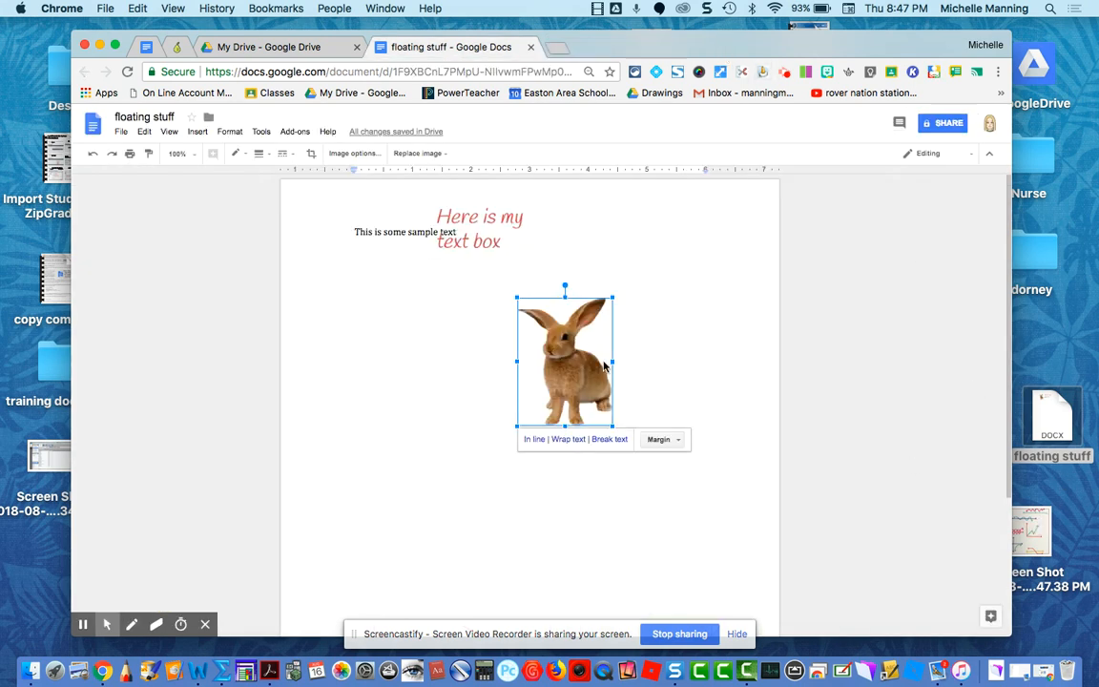
Step: Replace the rabbit picture with the Desktop file "Screen Shot 2018-08-16 at 8.47.38 PM", uploaded from the computer
right_click(566, 357)
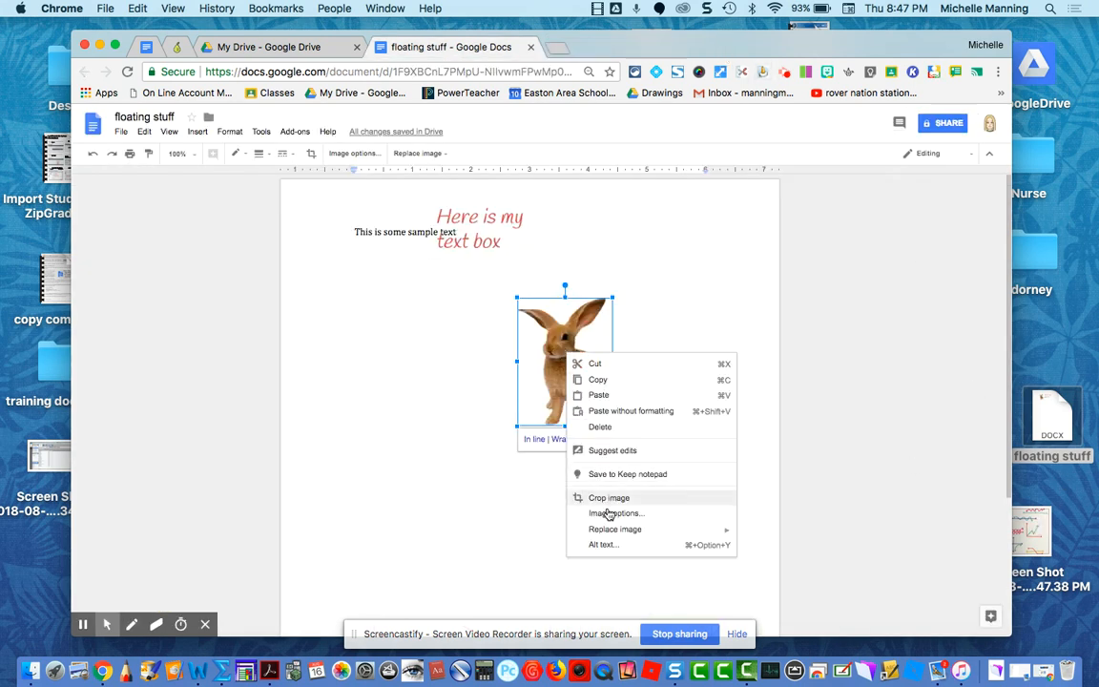
mouse_move(613, 531)
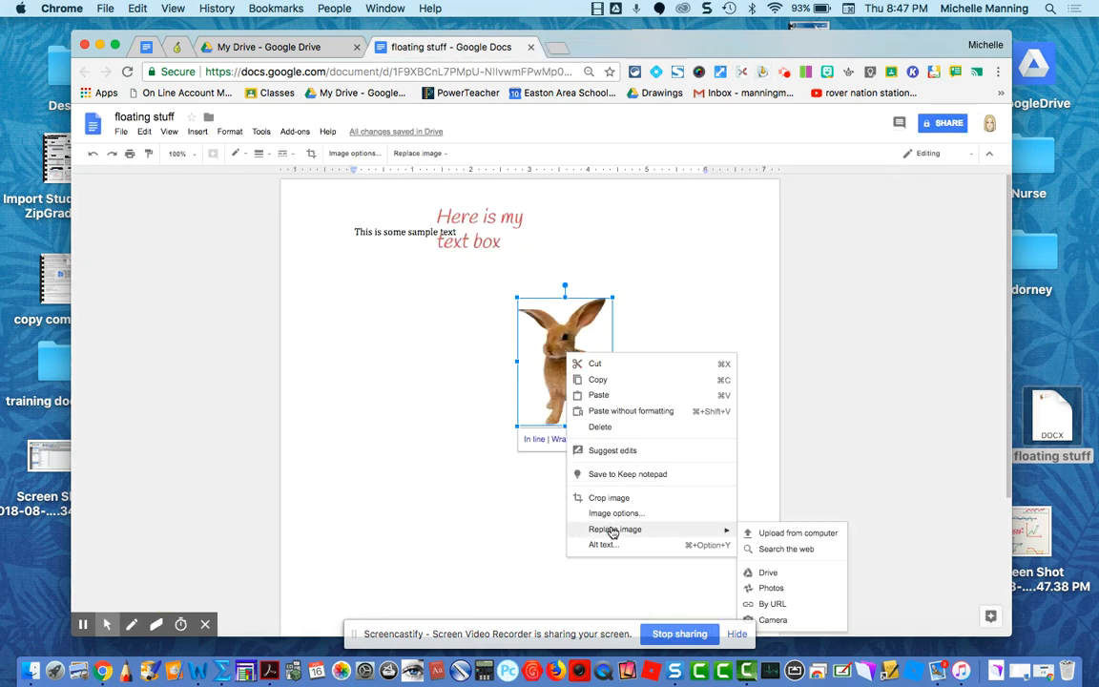
click(770, 536)
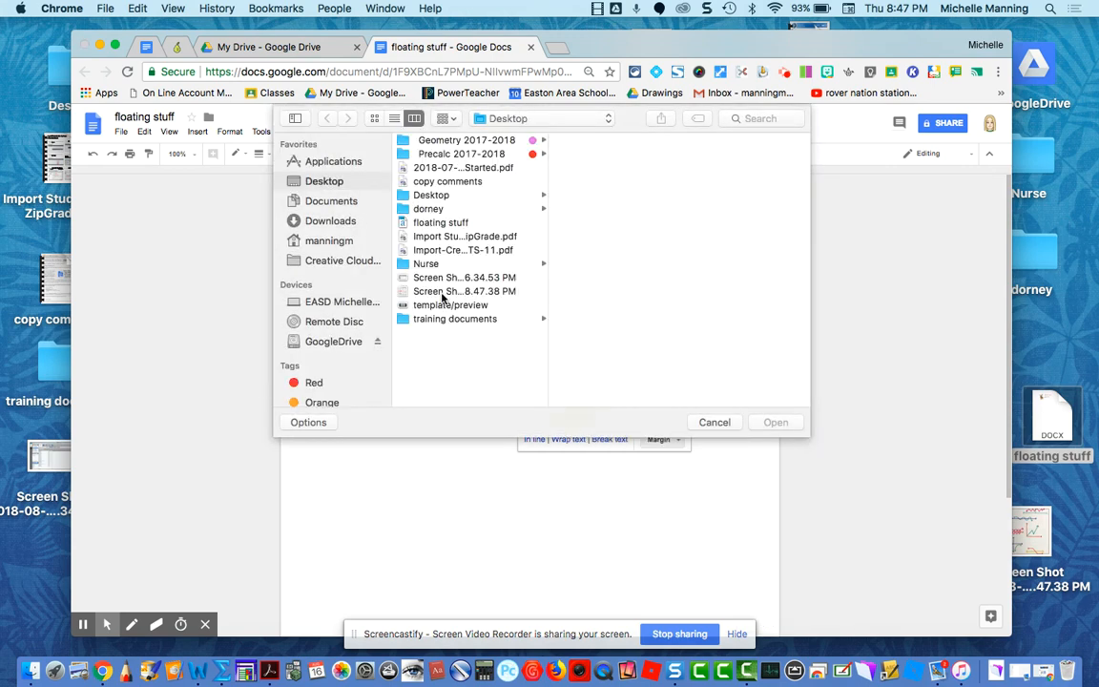
click(442, 295)
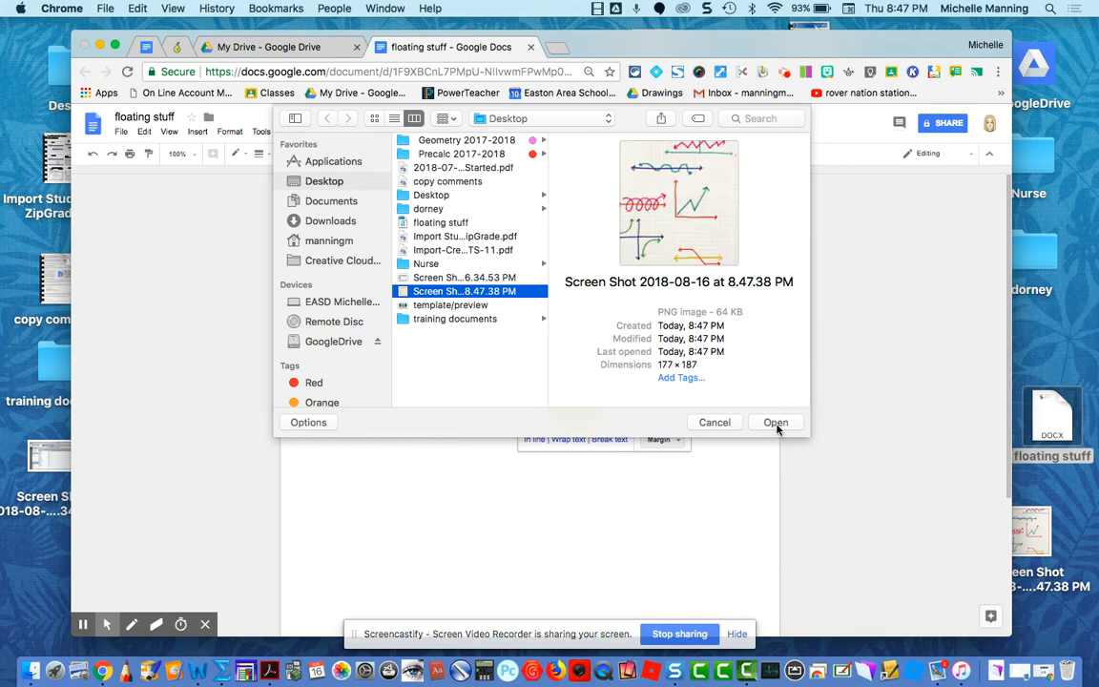